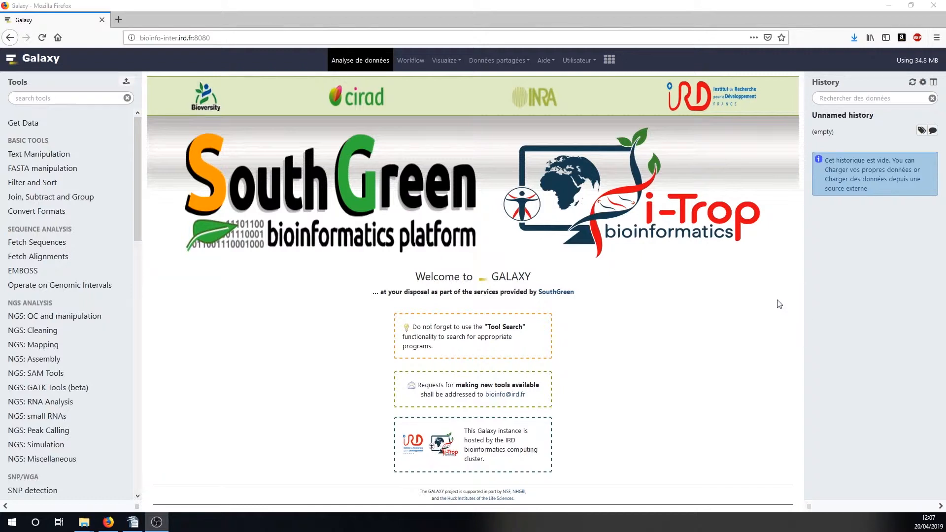
View the list of shared data libraries and return to the data analysis page.
{"action": "left_click", "coordinate": [502, 66]}
{"action": "left_click", "coordinate": [514, 87]}
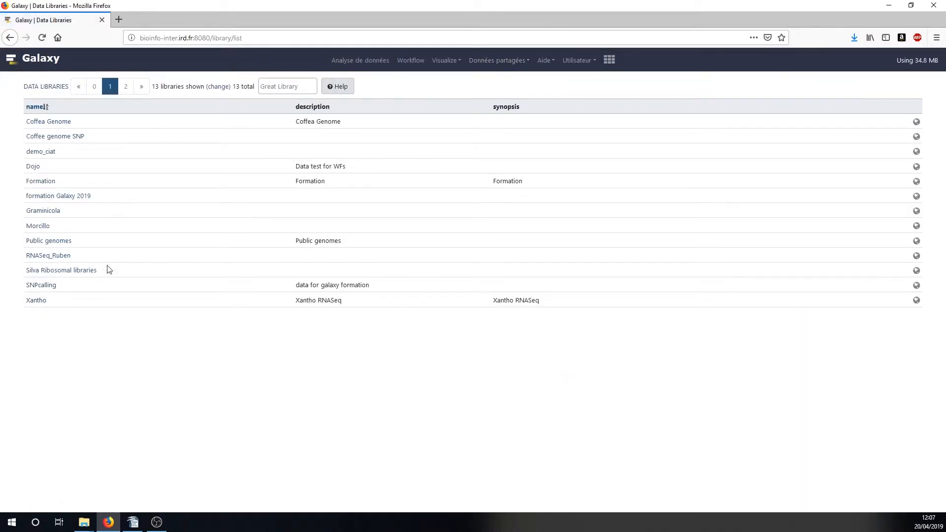
{"action": "left_click", "coordinate": [337, 63]}
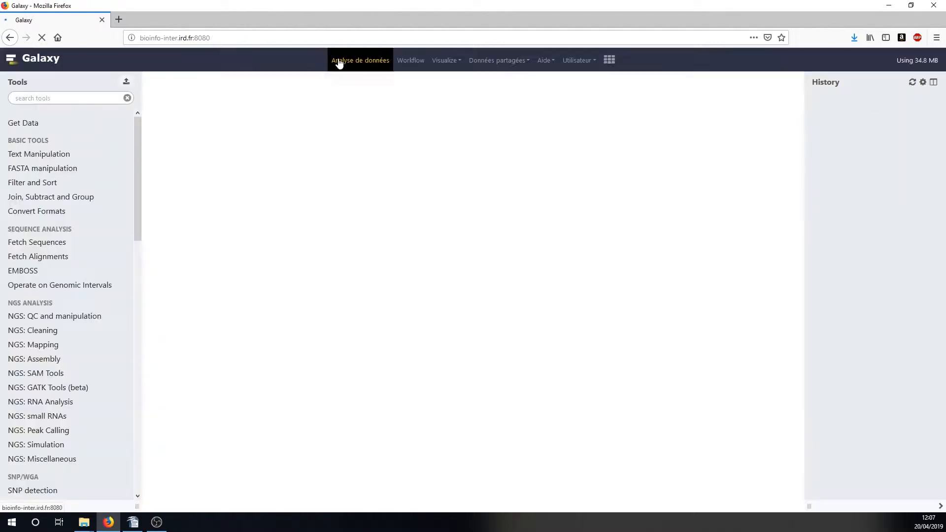
Upload All-EST-coffea.fasta, input1.fasta and input2.fasta from the local Cofee folder into the history with the file upload tool.
{"action": "left_click", "coordinate": [34, 124]}
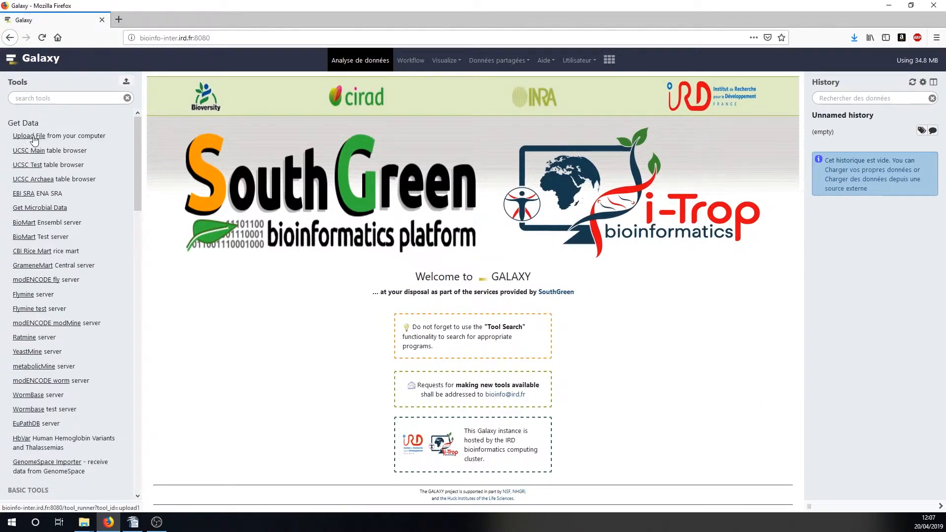
{"action": "left_click", "coordinate": [31, 136]}
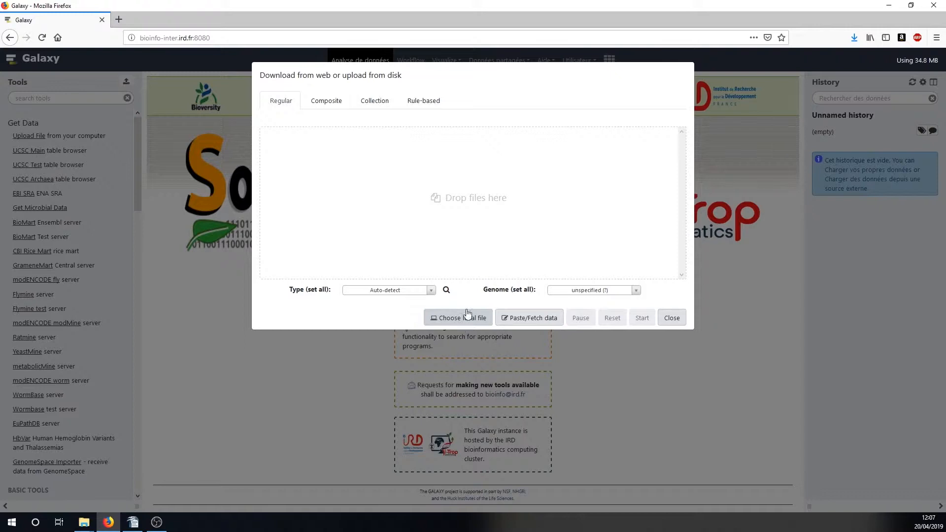
{"action": "left_click", "coordinate": [529, 325]}
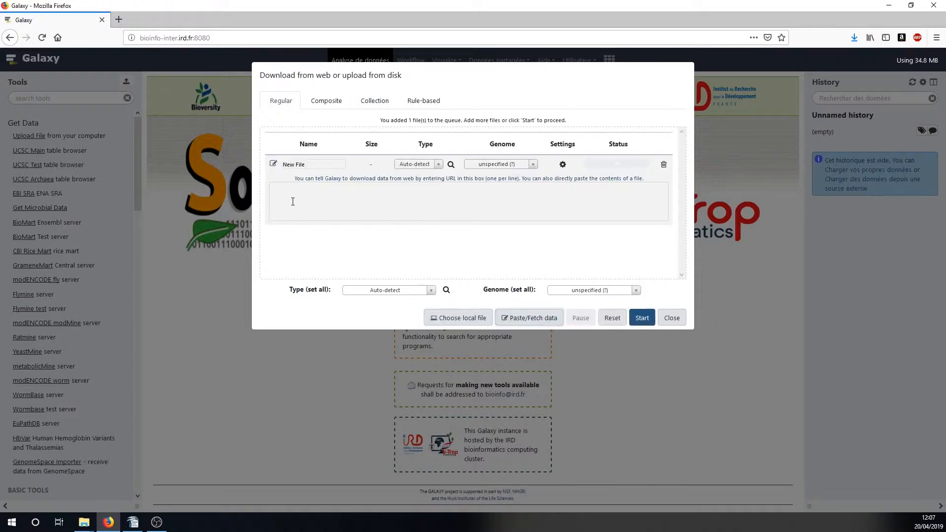
{"action": "left_click", "coordinate": [663, 164]}
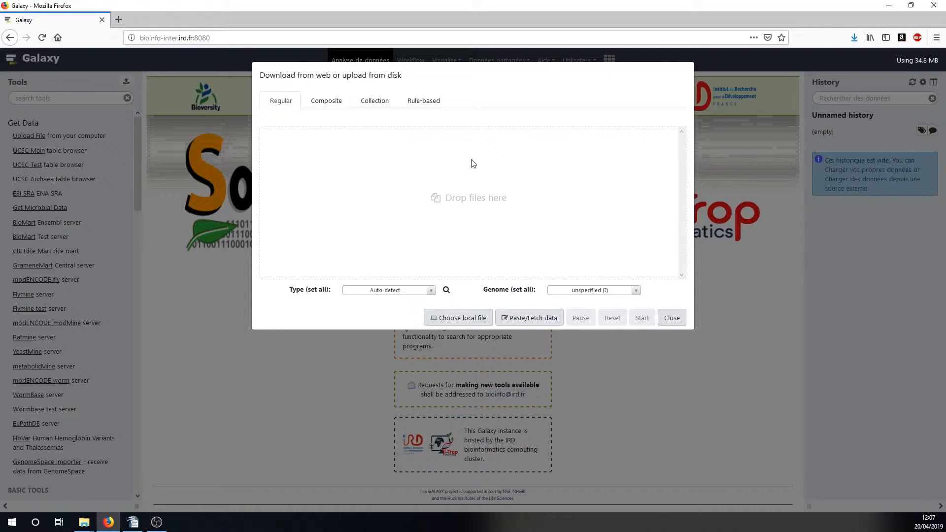
{"action": "mouse_move", "coordinate": [84, 522]}
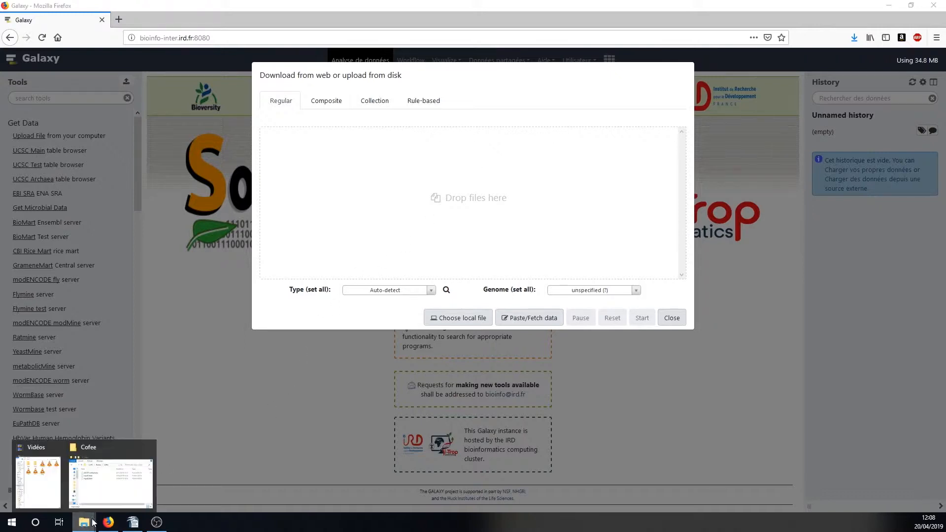
{"action": "left_click", "coordinate": [100, 495]}
{"action": "left_click_drag", "start_coordinate": [116, 266], "coordinate": [459, 192]}
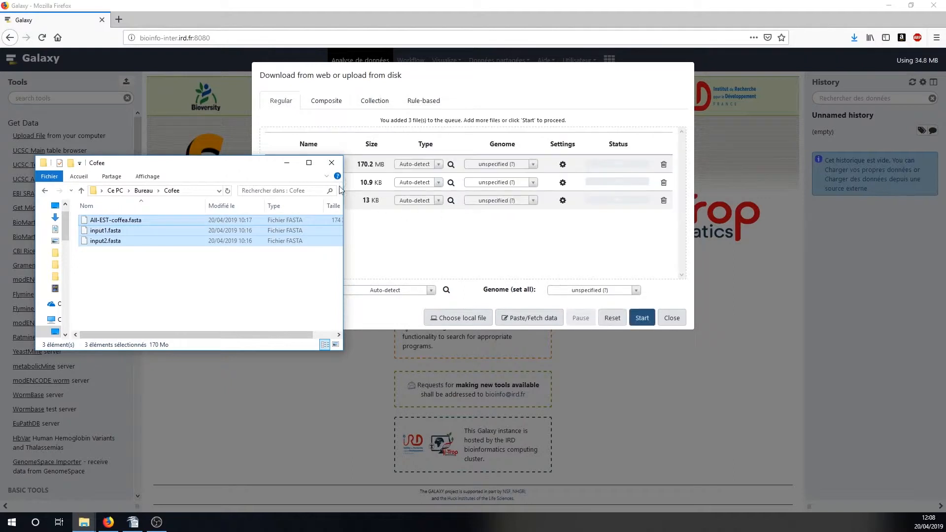
{"action": "left_click", "coordinate": [330, 163]}
{"action": "left_click", "coordinate": [642, 318]}
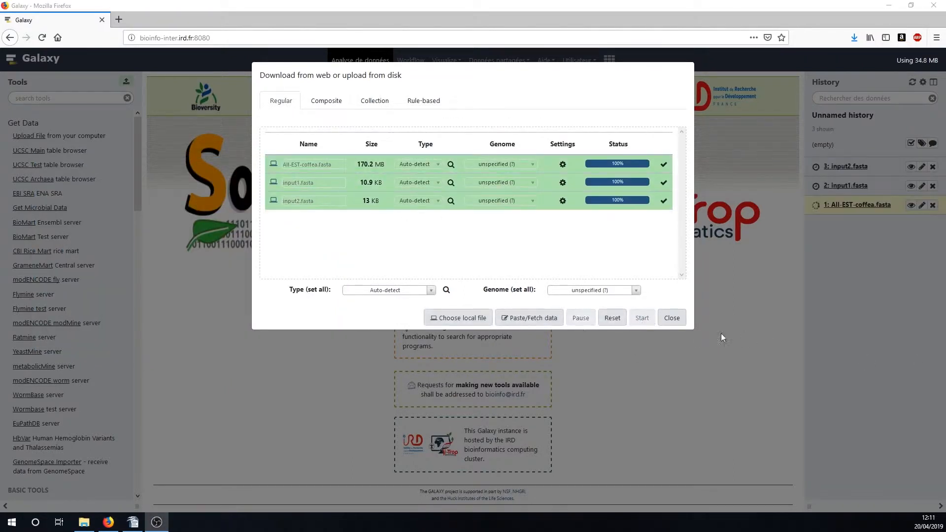
{"action": "left_click", "coordinate": [672, 318]}
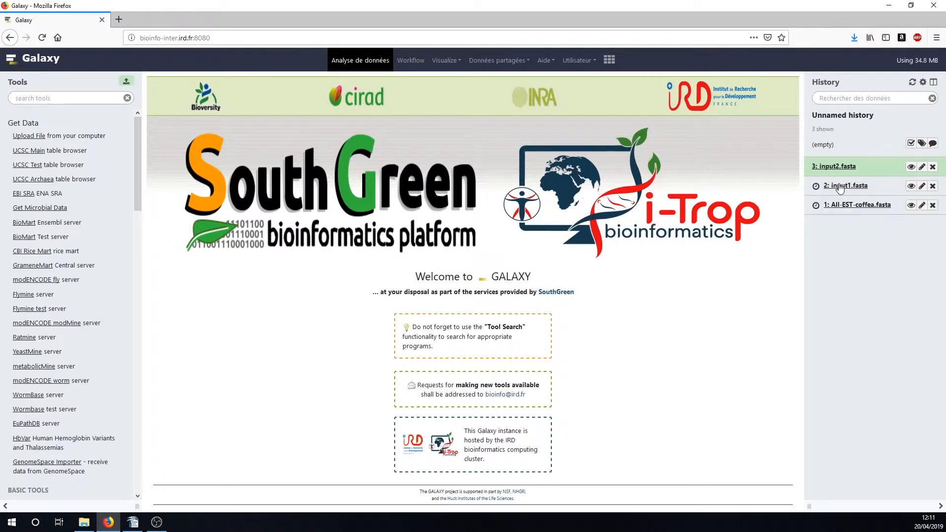
Refresh the history and expand the details of the All-EST-coffea.fasta and input1.fasta datasets.
{"action": "left_click", "coordinate": [913, 83]}
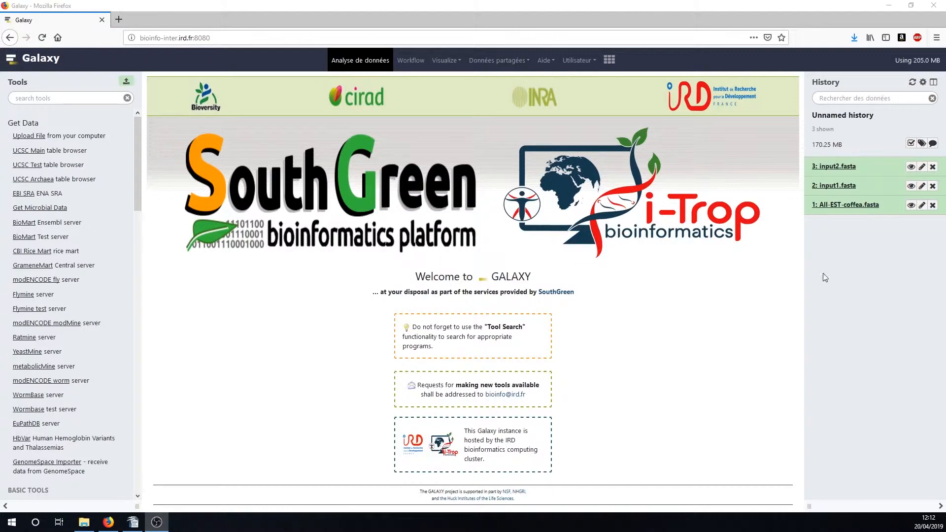
{"action": "left_click", "coordinate": [826, 208]}
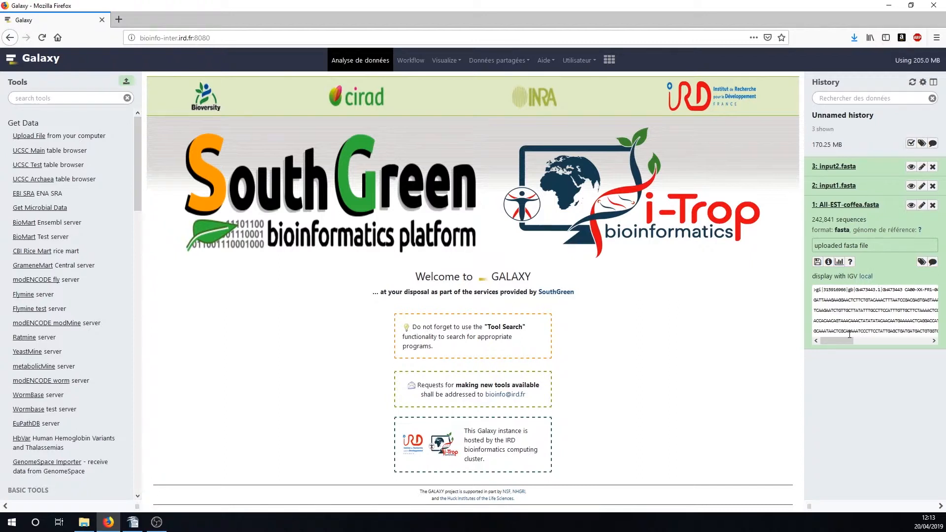
{"action": "left_click", "coordinate": [834, 187]}
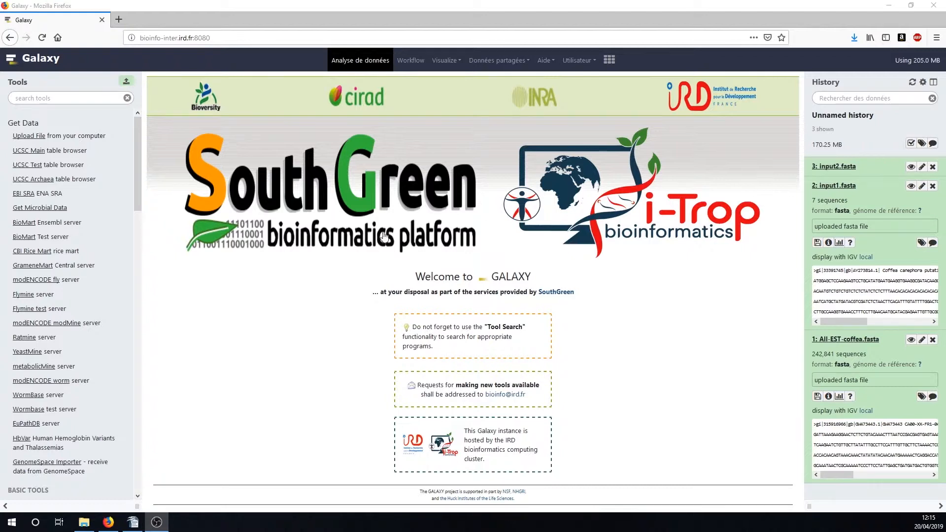
Search the tools for BlastN and open the NCBI BLAST+ blastn tool.
{"action": "left_click_drag", "start_coordinate": [138, 210], "coordinate": [122, 176]}
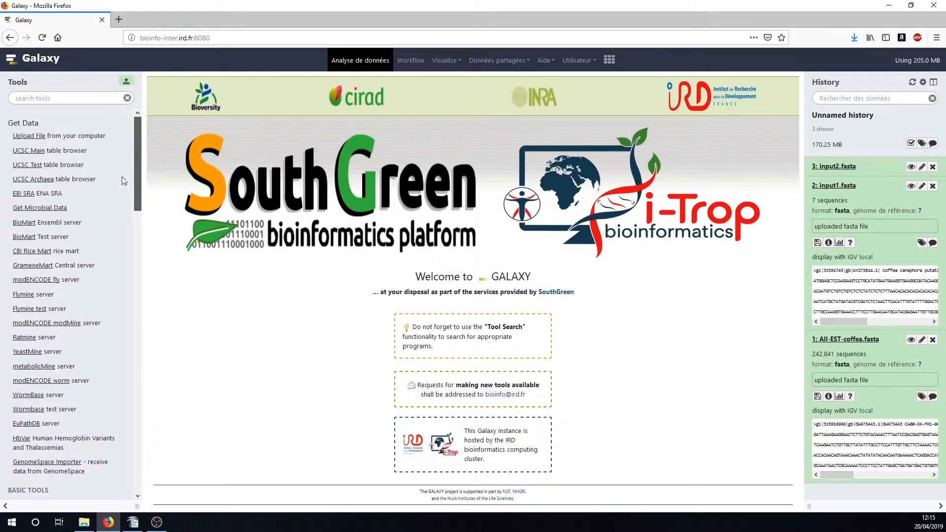
{"action": "left_click", "coordinate": [27, 97]}
{"action": "type", "text": "BlastN"}
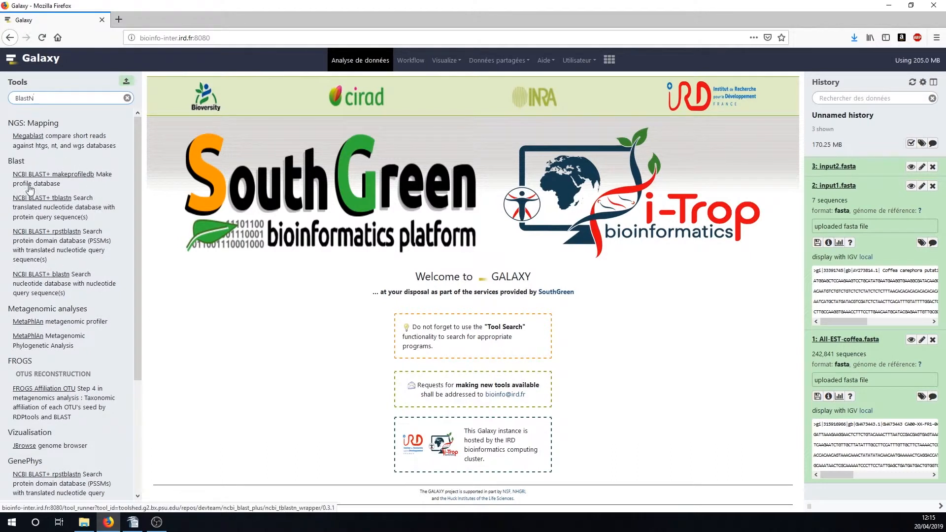
{"action": "left_click", "coordinate": [36, 278]}
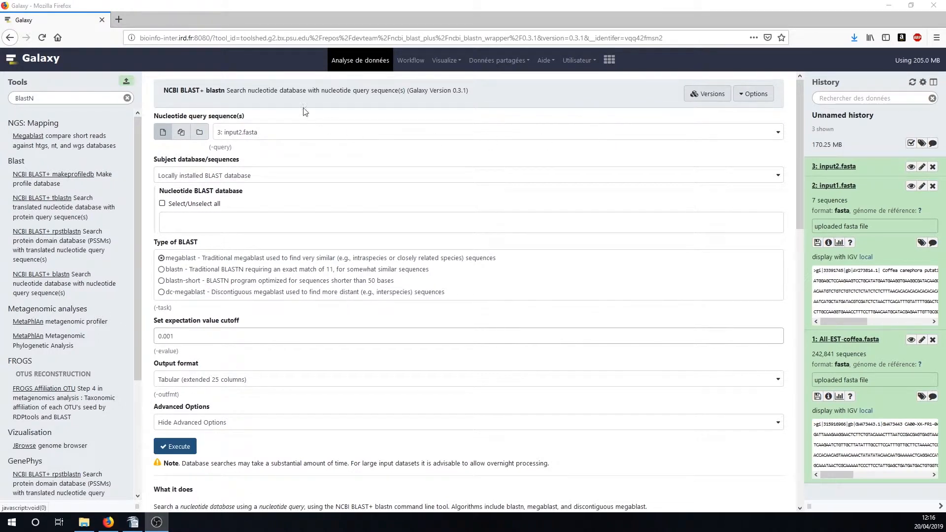
Set input1.fasta as the nucleotide query and the history FASTA file All-EST-coffea.fasta as the subject.
{"action": "left_click", "coordinate": [235, 132]}
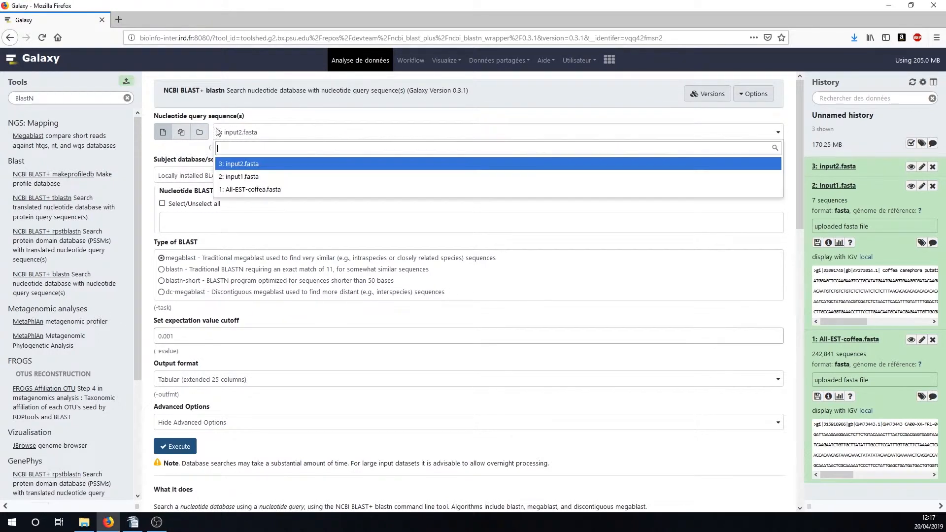
{"action": "left_click", "coordinate": [233, 176]}
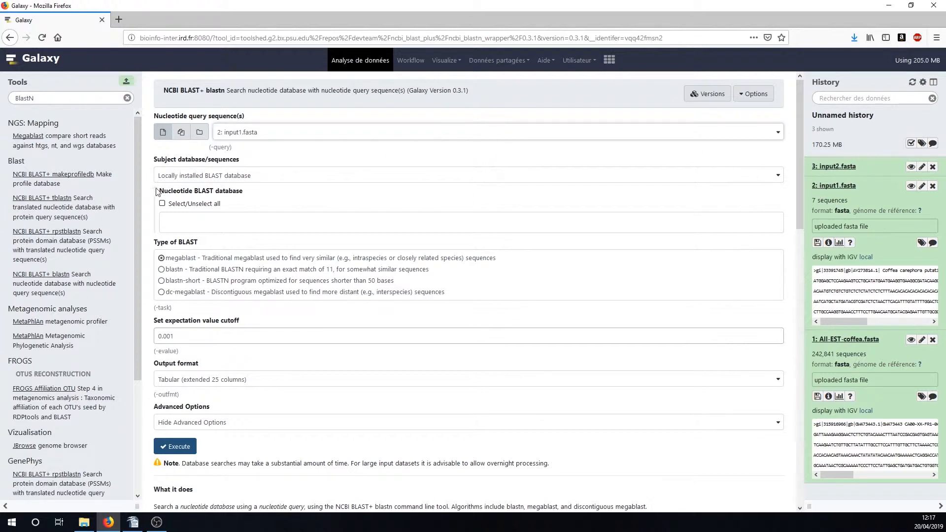
{"action": "left_click", "coordinate": [212, 179]}
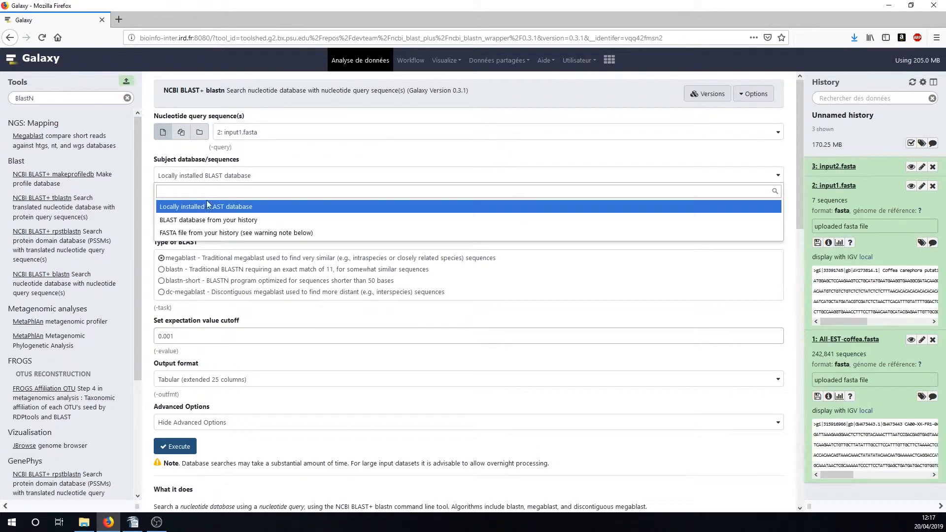
{"action": "left_click", "coordinate": [207, 236]}
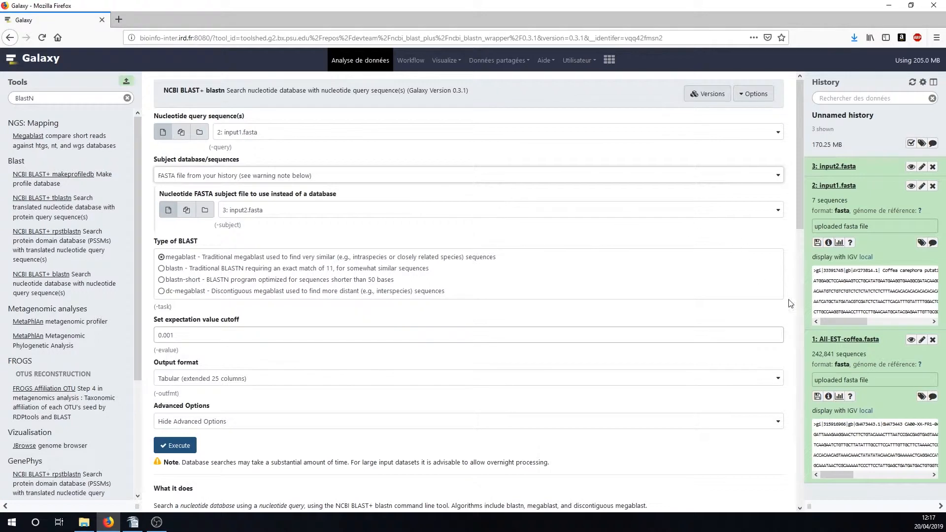
{"action": "left_click", "coordinate": [307, 212]}
{"action": "left_click", "coordinate": [279, 268]}
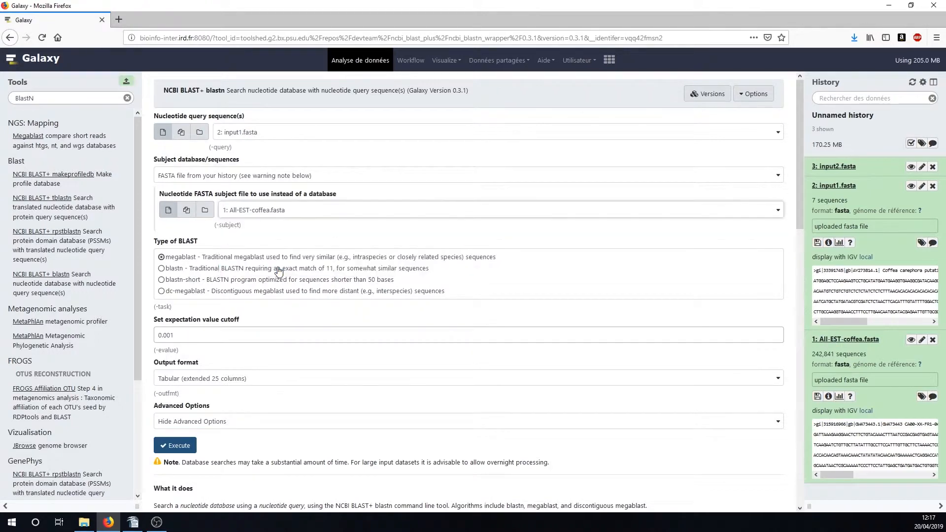
Set the BLAST output format to Tabular (standard 12 columns) and execute the search.
{"action": "scroll", "coordinate": [275, 276], "scroll_direction": "down", "scroll_amount": 1}
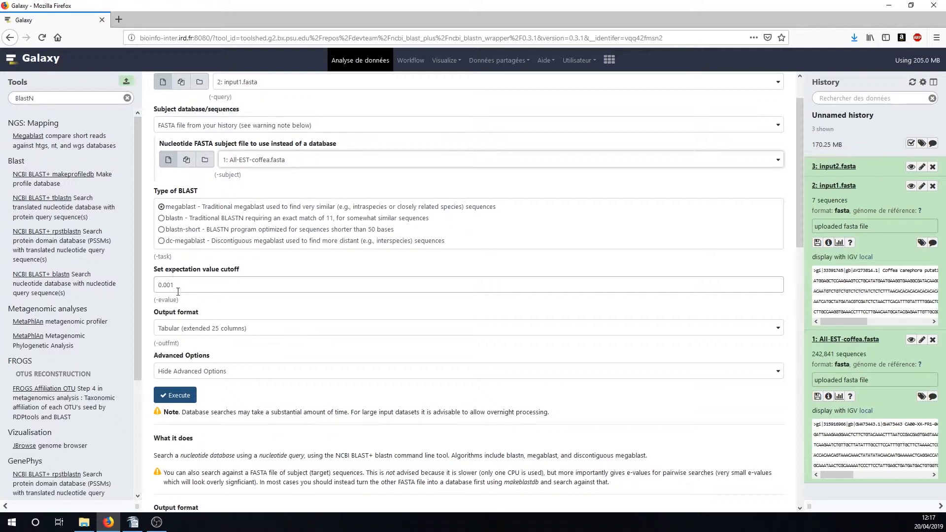
{"action": "left_click", "coordinate": [186, 331]}
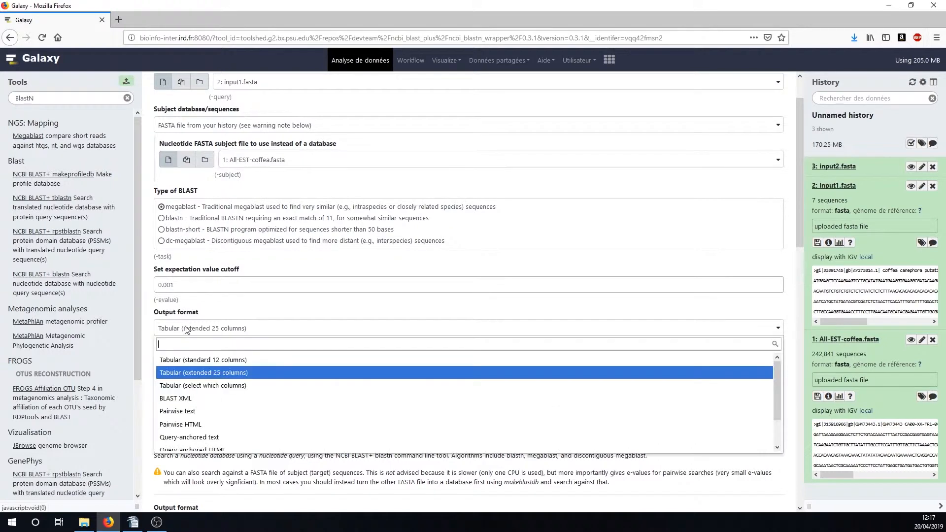
{"action": "left_click", "coordinate": [186, 364]}
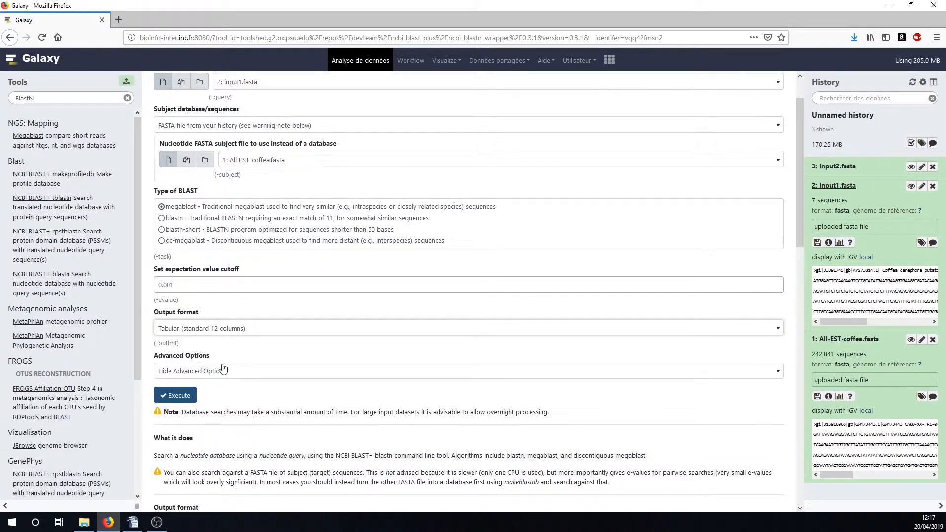
{"action": "left_click", "coordinate": [177, 396]}
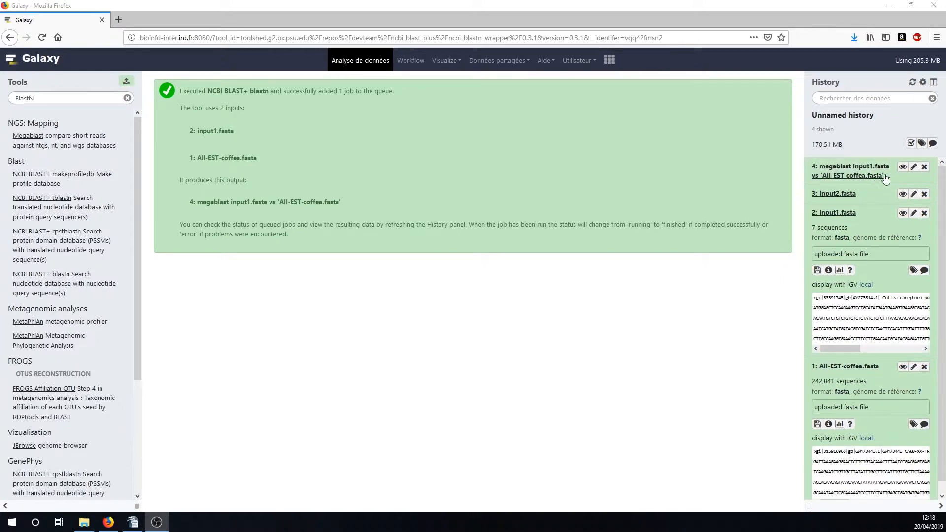
Rename the megablast result dataset as blastNcoffee and save its attributes.
{"action": "left_click", "coordinate": [913, 169]}
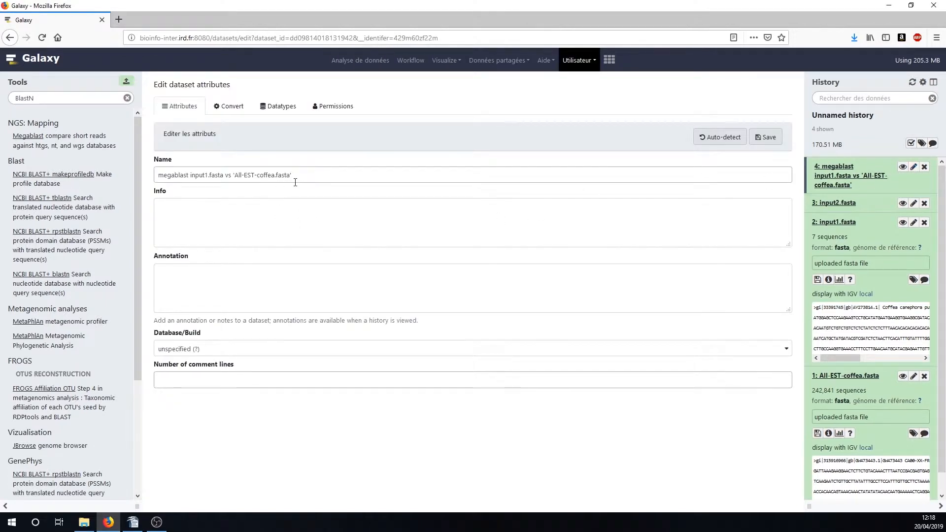
{"action": "left_click_drag", "start_coordinate": [299, 177], "coordinate": [156, 175]}
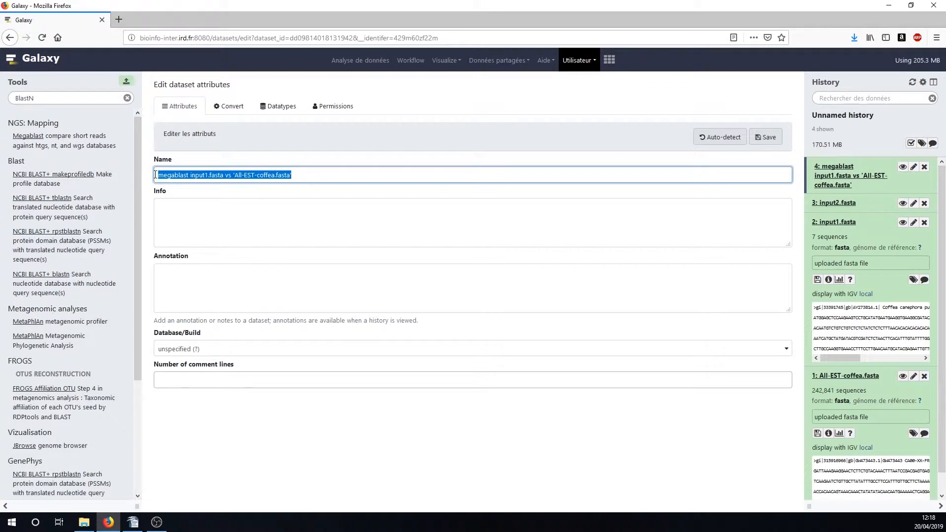
{"action": "type", "text": "blastNcoffee"}
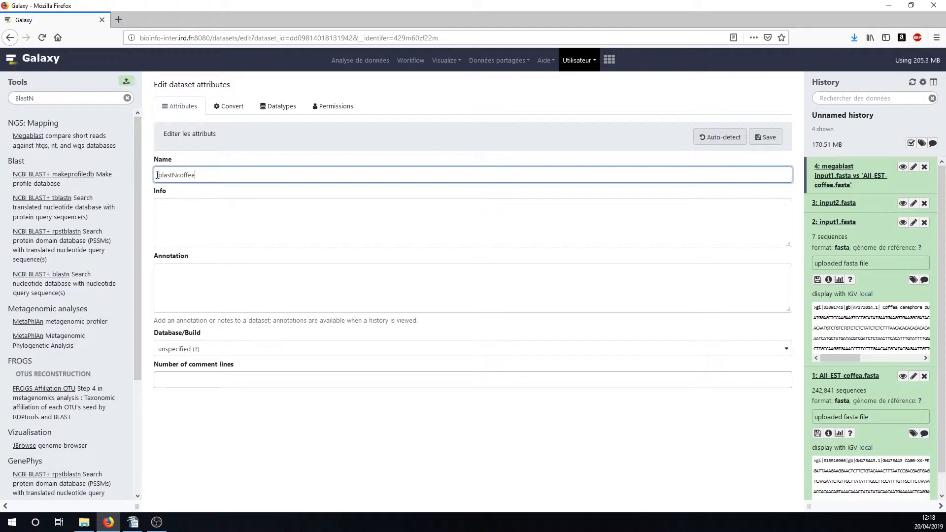
{"action": "left_click", "coordinate": [761, 139]}
Collapse the expanded FASTA datasets in the history and display the contents of the blastNcoffee dataset.
{"action": "left_click", "coordinate": [837, 207]}
{"action": "left_click", "coordinate": [841, 224]}
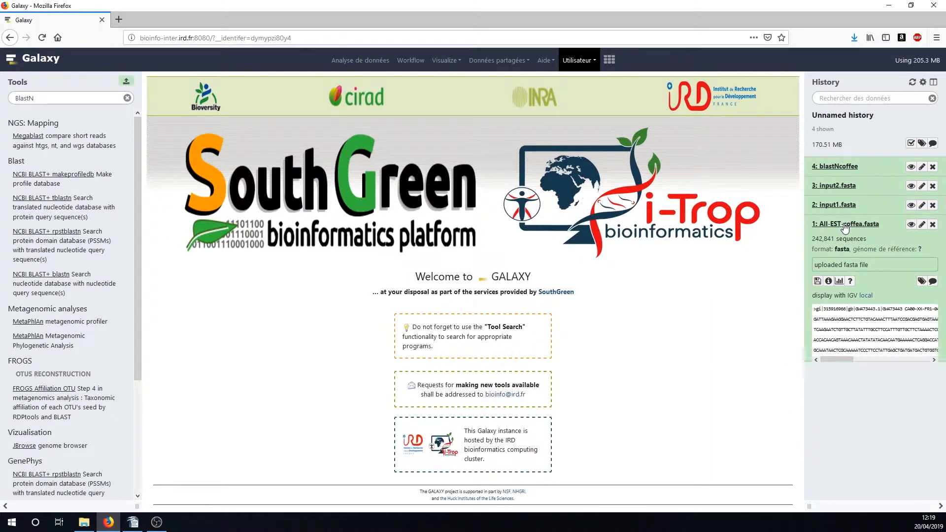
{"action": "left_click", "coordinate": [911, 168]}
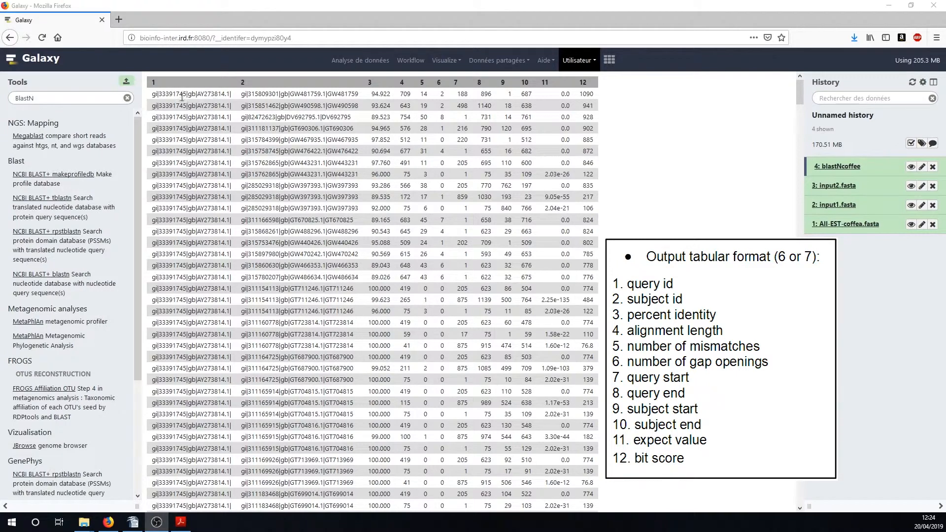
Expand the input1.fasta and All-EST-coffea.fasta details beside the BLAST table and examine the first hit's percent identity.
{"action": "left_click", "coordinate": [833, 204]}
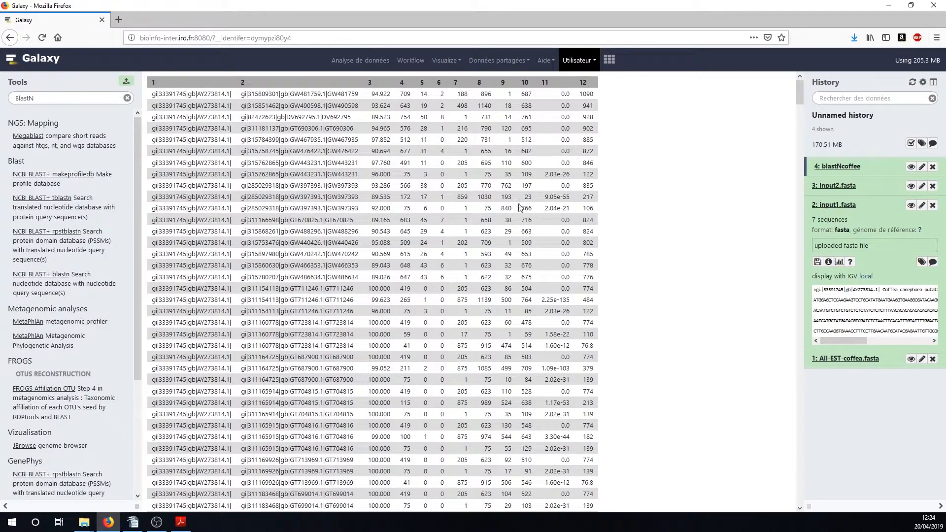
{"action": "left_click", "coordinate": [828, 358]}
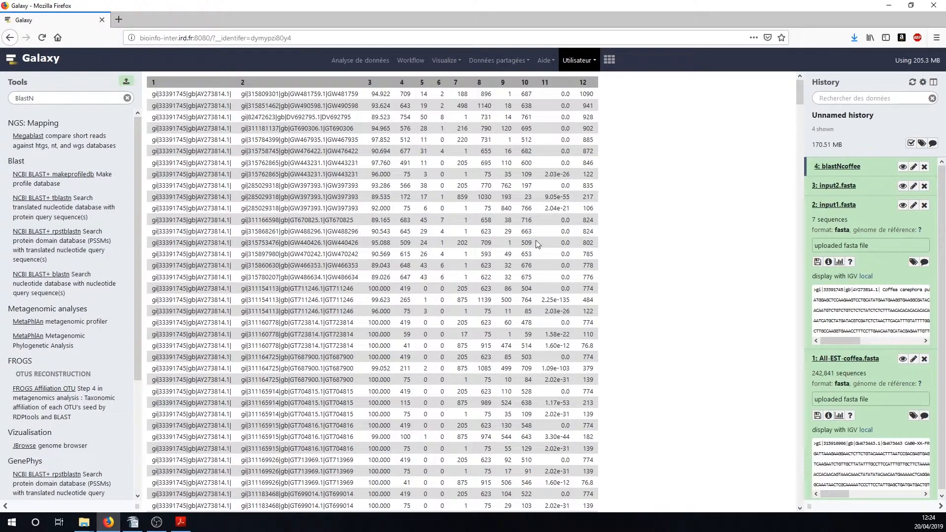
{"action": "left_click_drag", "start_coordinate": [371, 94], "coordinate": [394, 94]}
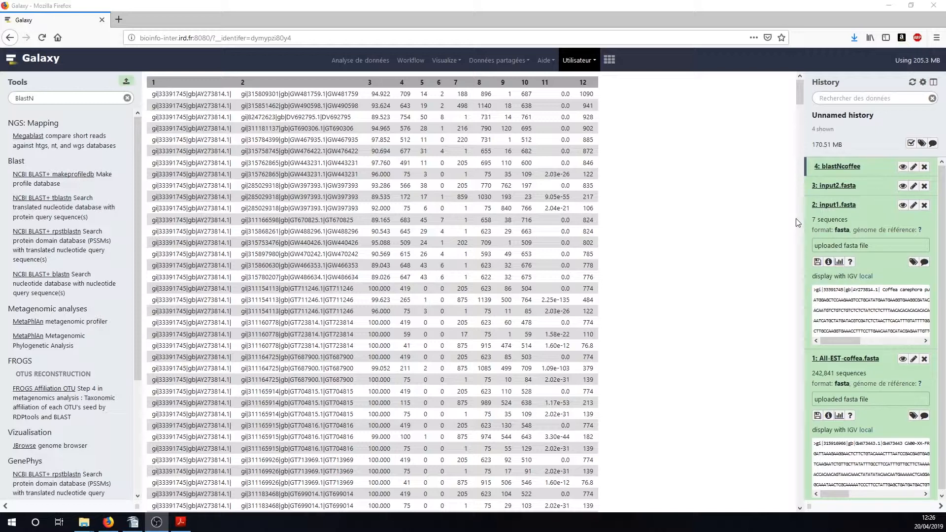
Collapse both FASTA datasets and turn on operations on multiple datasets in the history.
{"action": "left_click", "coordinate": [830, 206]}
{"action": "left_click", "coordinate": [834, 225]}
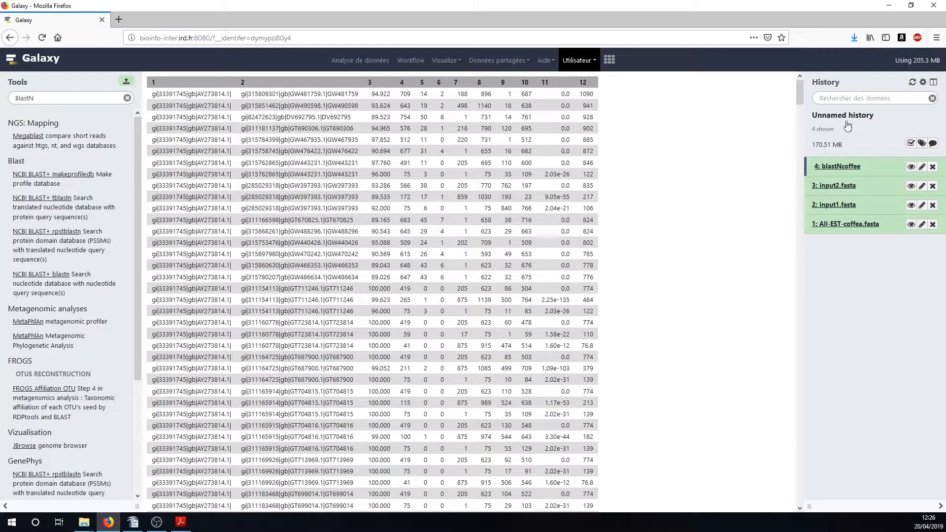
{"action": "left_click", "coordinate": [910, 144]}
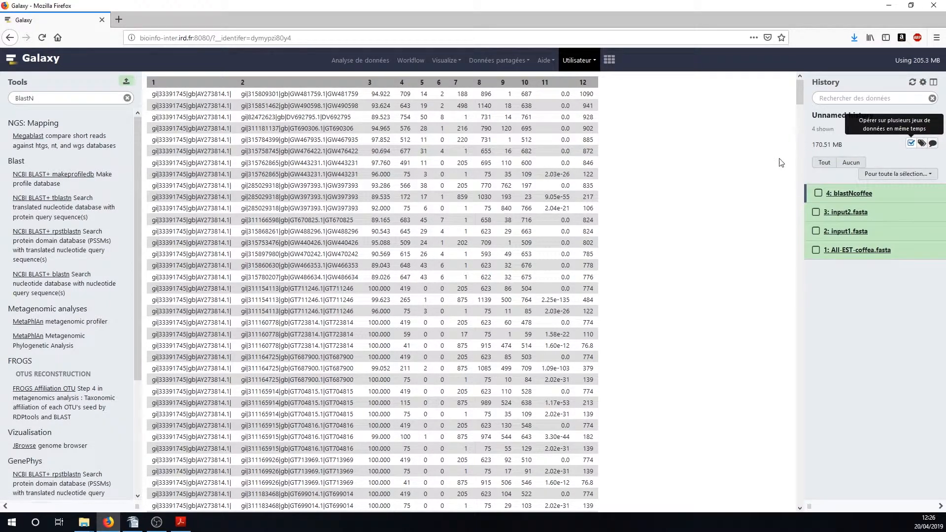
Build a dataset list named sequencesFasta from input2.fasta and input1.fasta, and turn off multiple-dataset selection.
{"action": "left_click", "coordinate": [817, 213]}
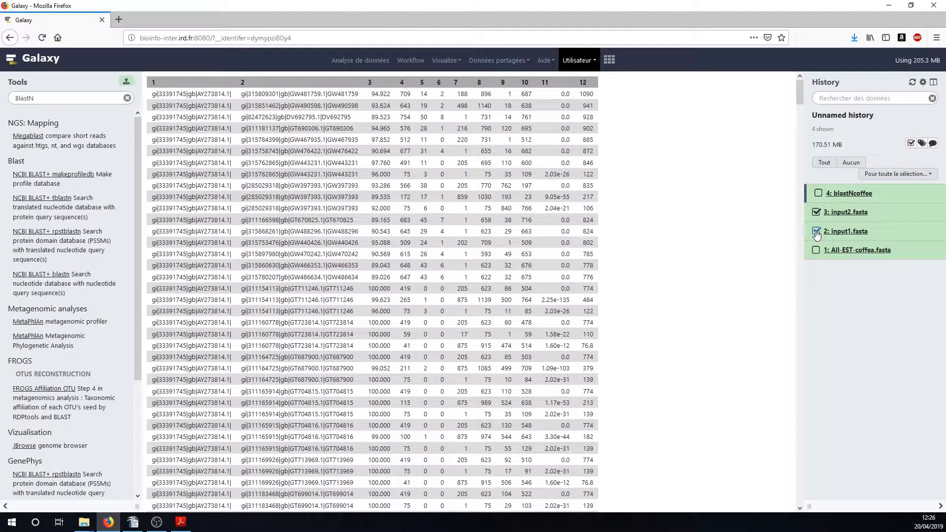
{"action": "left_click", "coordinate": [891, 177]}
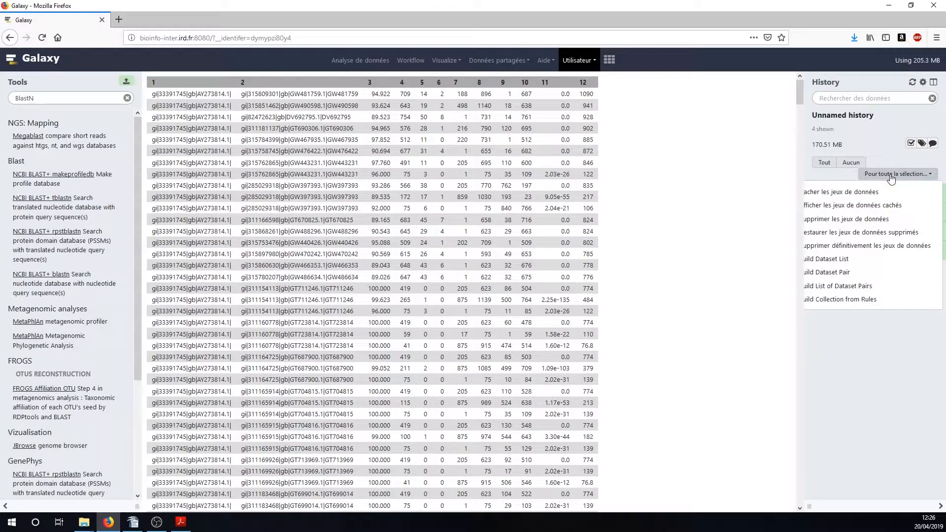
{"action": "left_click", "coordinate": [828, 261]}
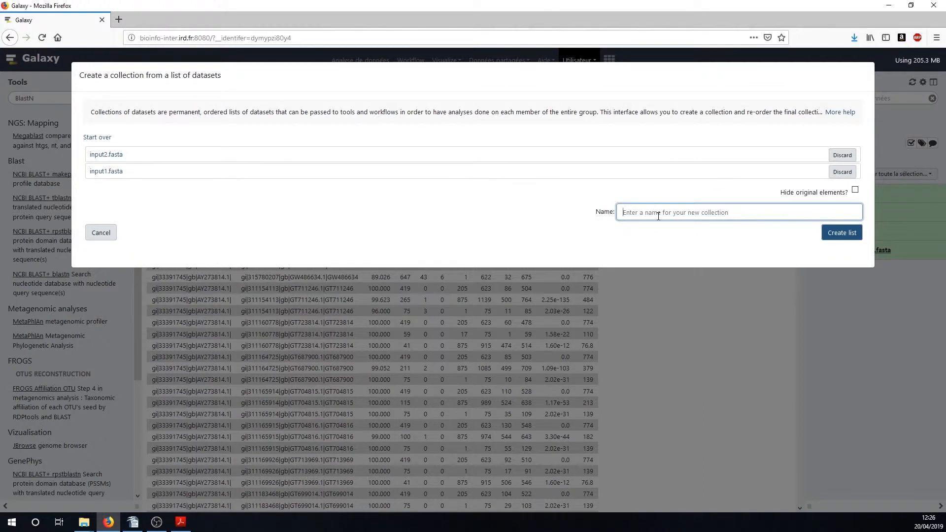
{"action": "type", "text": "sequencesFasta"}
{"action": "left_click", "coordinate": [841, 234]}
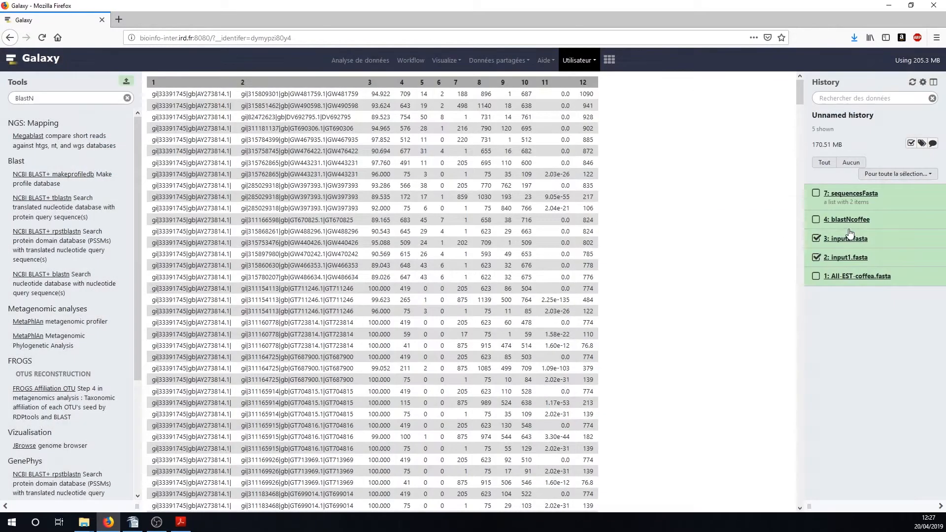
{"action": "left_click", "coordinate": [911, 144]}
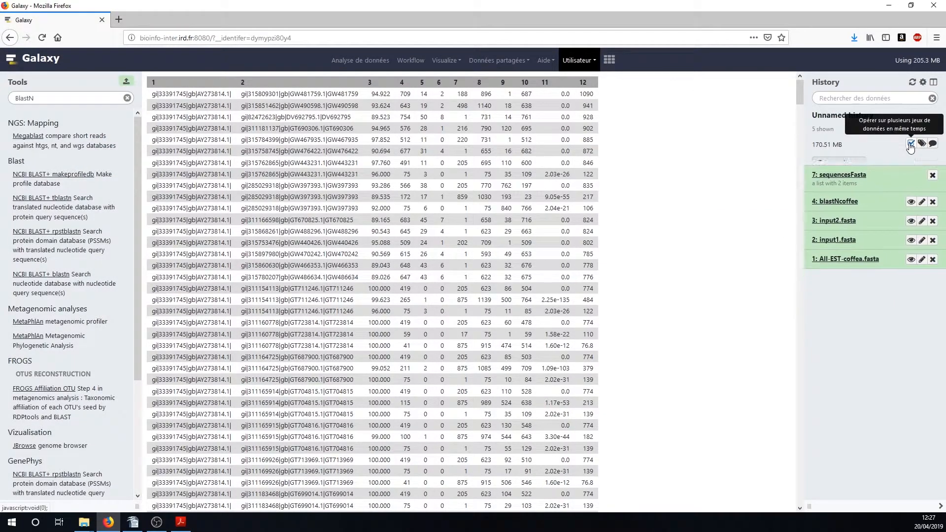
Open the sequencesFasta collection, inspect the details of input1.fasta and input2.fasta, and return to the history.
{"action": "left_click", "coordinate": [845, 168]}
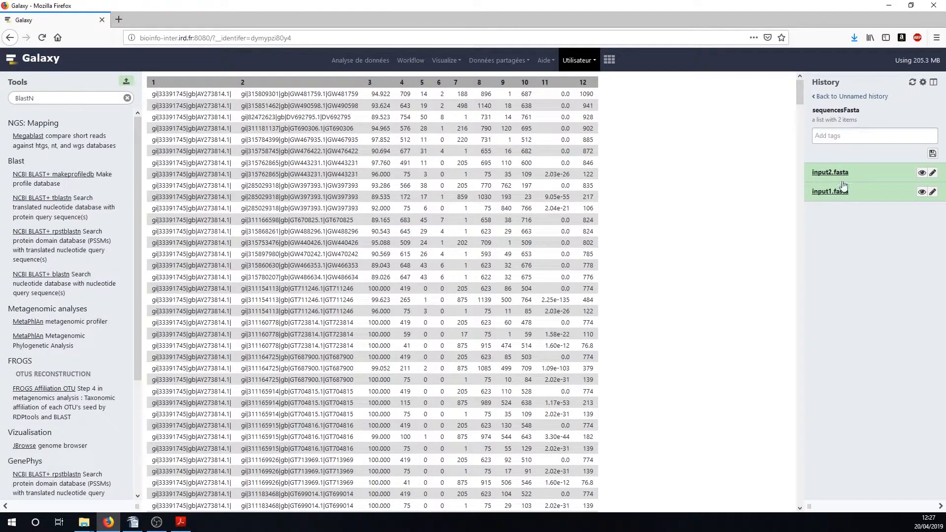
{"action": "left_click", "coordinate": [841, 192]}
{"action": "left_click", "coordinate": [843, 173]}
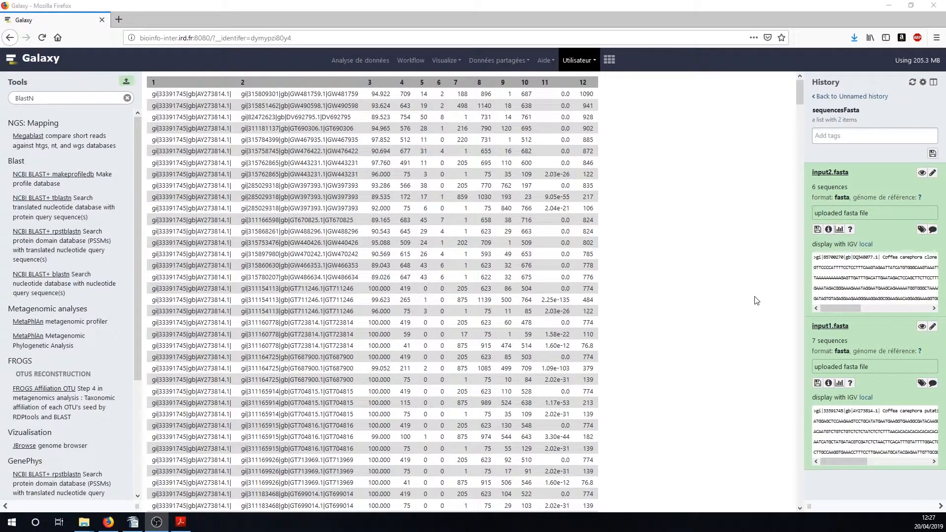
{"action": "left_click", "coordinate": [828, 174]}
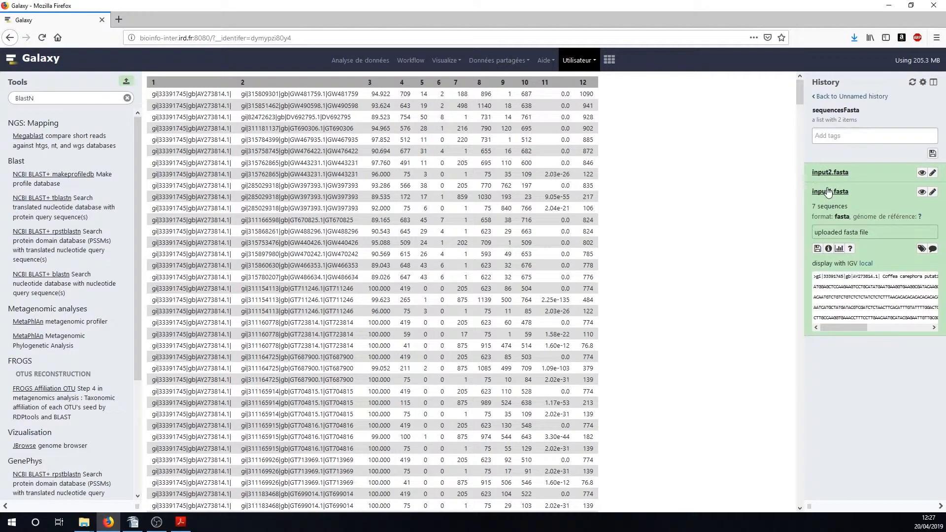
{"action": "left_click", "coordinate": [830, 192]}
{"action": "left_click", "coordinate": [847, 96]}
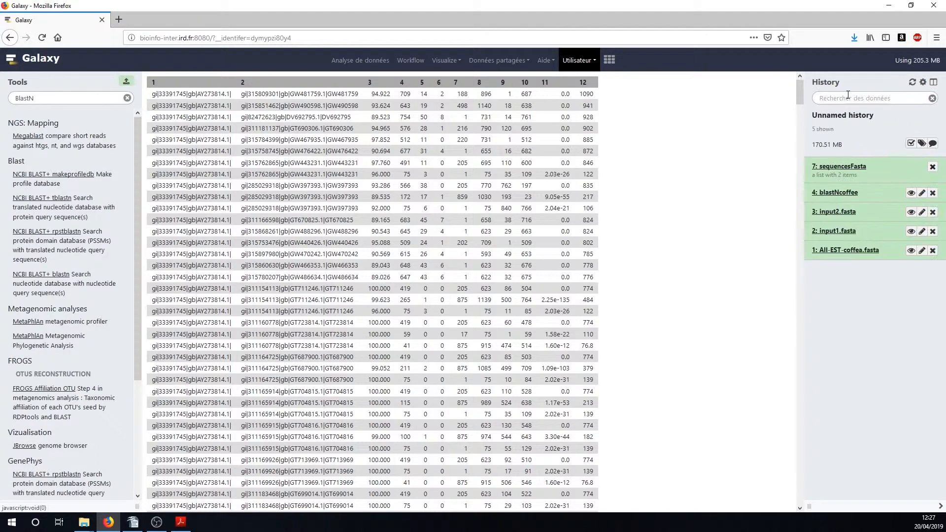
Open the NCBI BLAST+ blastn tool and set the sequencesFasta collection as its nucleotide query.
{"action": "double_click", "coordinate": [23, 98]}
{"action": "left_click", "coordinate": [23, 277]}
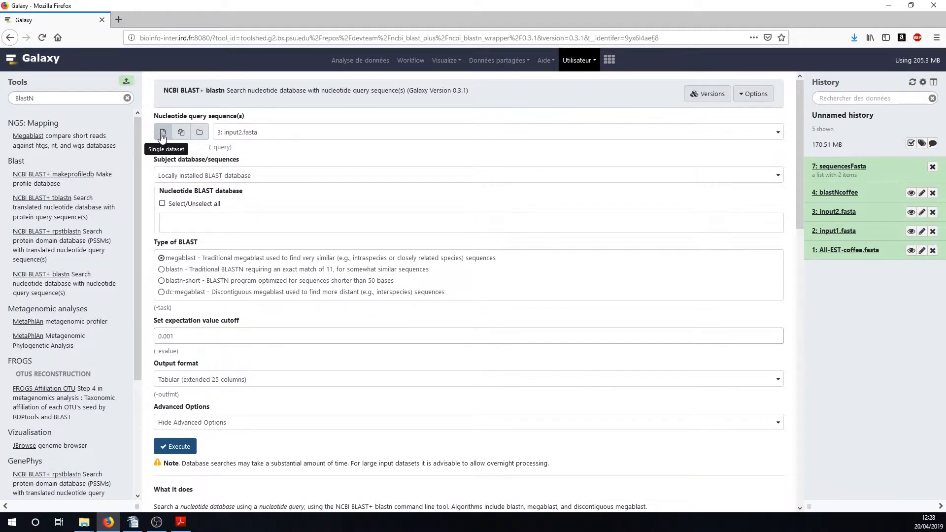
{"action": "left_click", "coordinate": [201, 133]}
{"action": "left_click", "coordinate": [233, 135]}
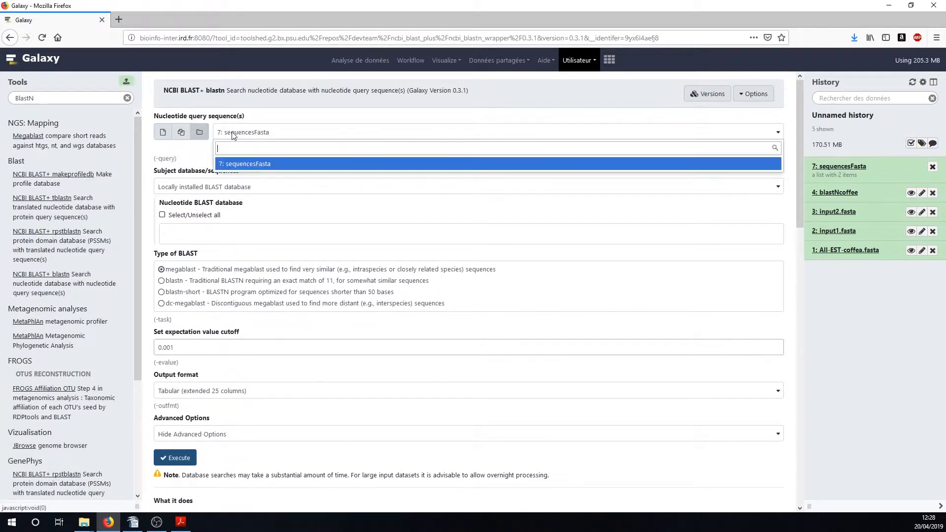
{"action": "left_click", "coordinate": [229, 166]}
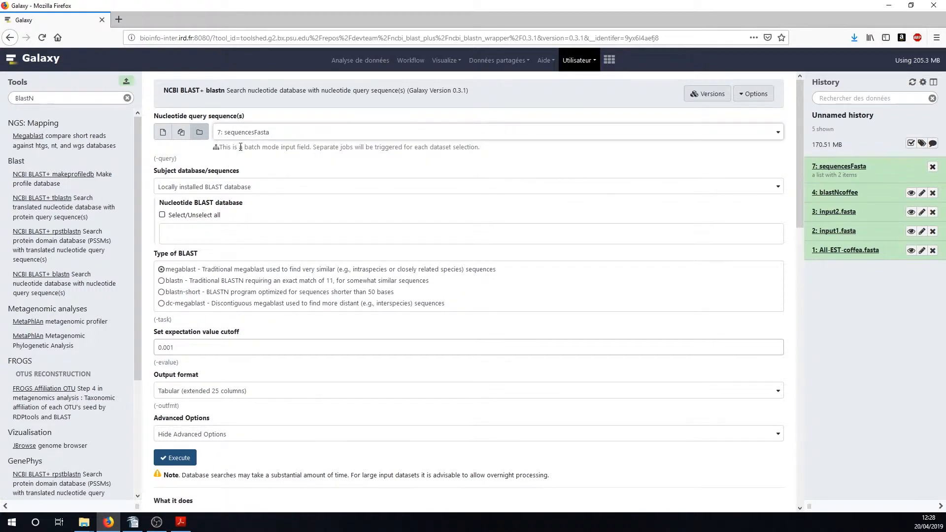
Set the blastn subject to a FASTA file from the history and choose All-EST-coffea.fasta.
{"action": "left_click", "coordinate": [172, 189]}
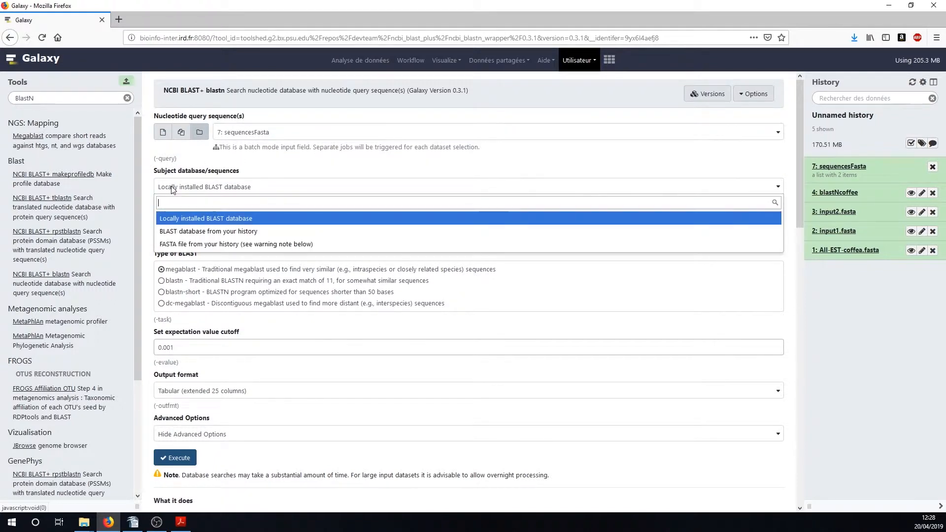
{"action": "left_click", "coordinate": [187, 244]}
{"action": "left_click", "coordinate": [239, 223]}
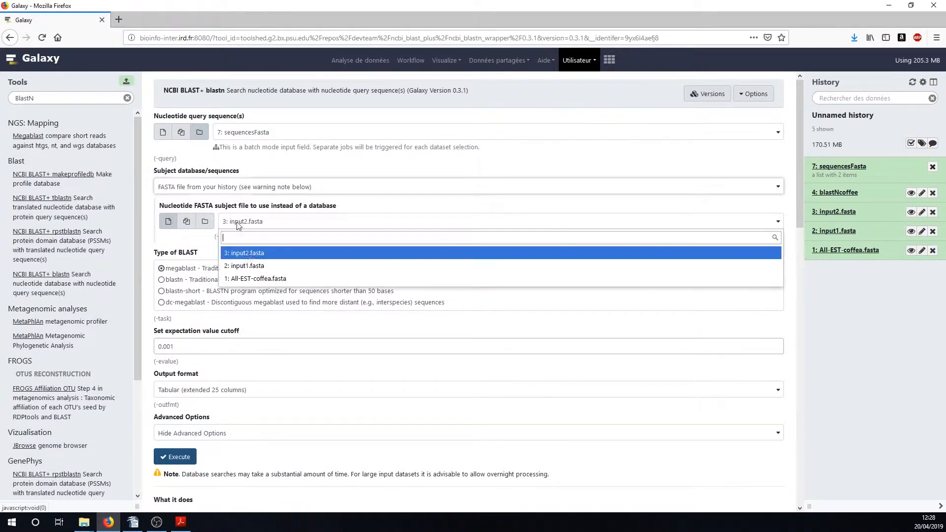
{"action": "left_click", "coordinate": [253, 280]}
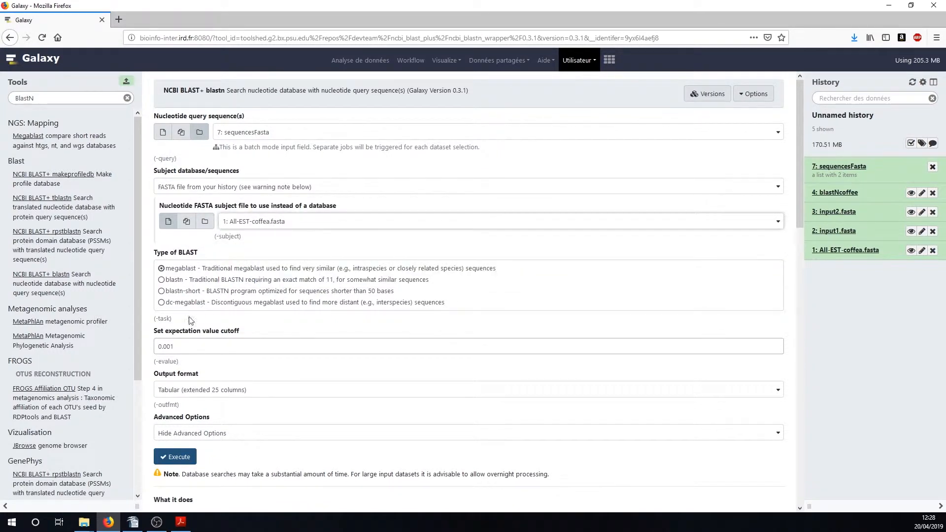
Set the output format to Tabular (standard 12 columns) and execute the blastn job.
{"action": "scroll", "coordinate": [184, 396], "scroll_direction": "down", "scroll_amount": 2}
{"action": "left_click", "coordinate": [197, 339]}
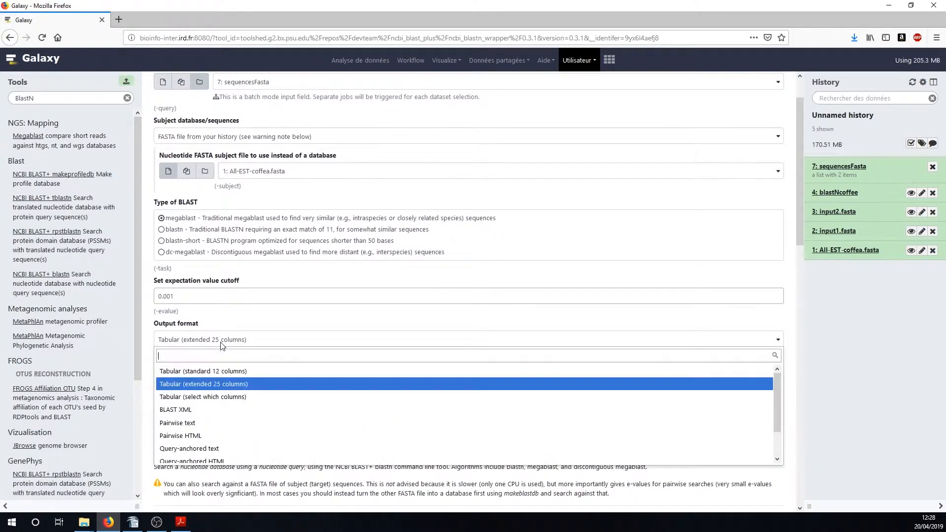
{"action": "left_click", "coordinate": [203, 369]}
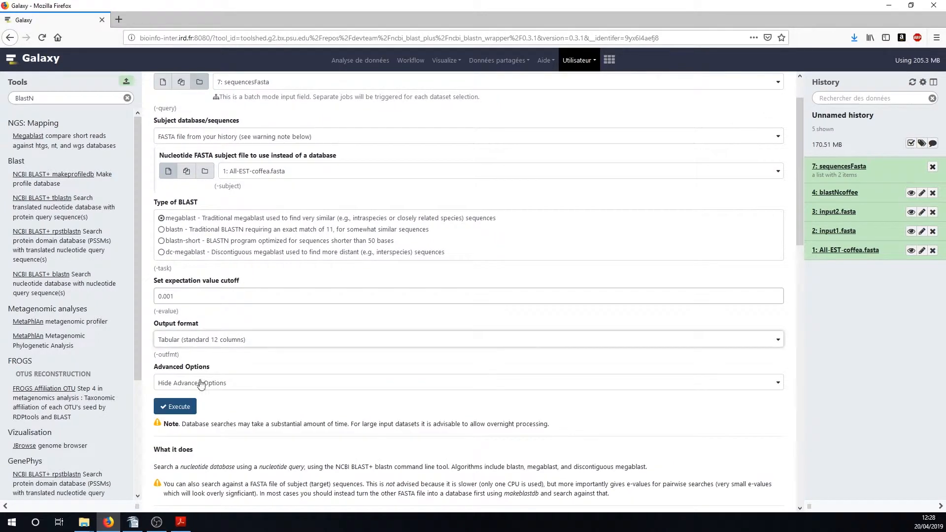
{"action": "left_click", "coordinate": [179, 408]}
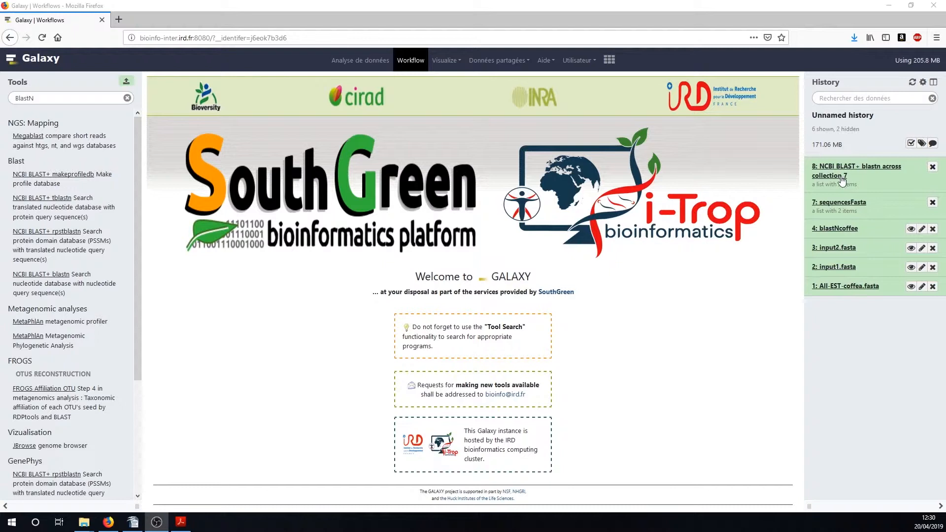
Create and save a new workflow named "blastN + filtre".
{"action": "left_click", "coordinate": [407, 67]}
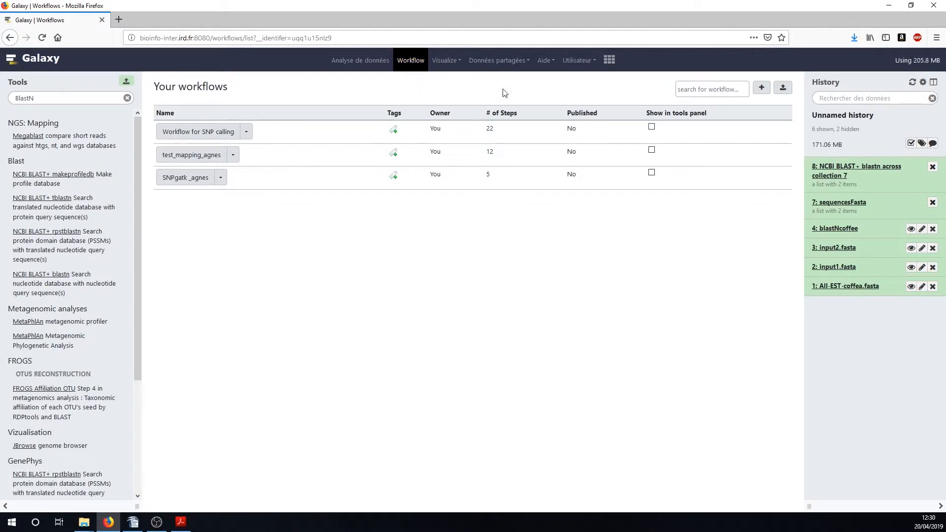
{"action": "left_click", "coordinate": [762, 90]}
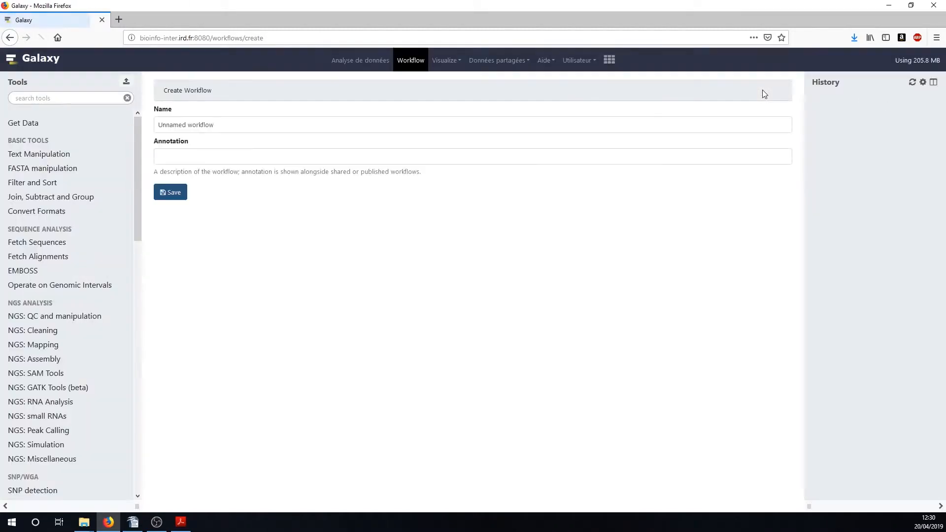
{"action": "left_click_drag", "start_coordinate": [227, 125], "coordinate": [163, 127]}
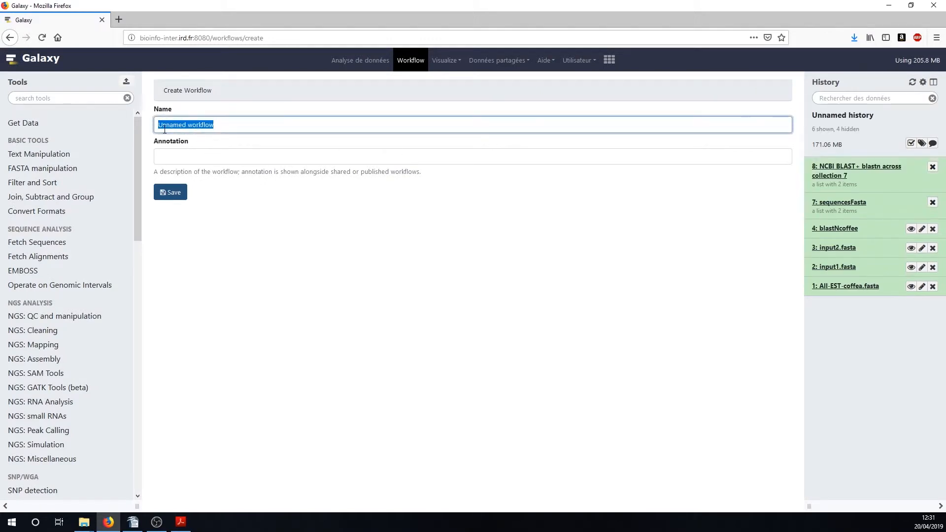
{"action": "type", "text": "blastN + filtre"}
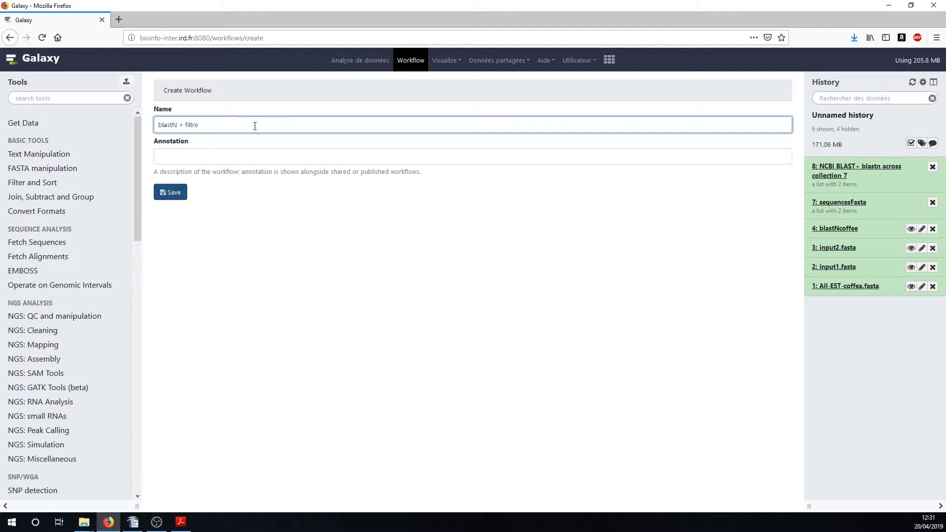
{"action": "left_click", "coordinate": [171, 192]}
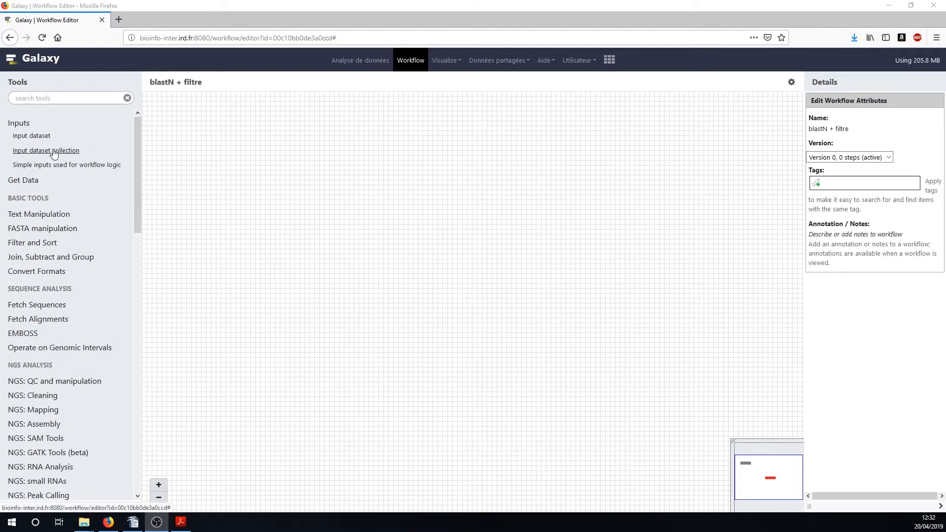
Add an input dataset box at the left of the workflow canvas and label it "Reference fasta".
{"action": "left_click", "coordinate": [48, 137]}
{"action": "mouse_move", "coordinate": [465, 308]}
{"action": "left_mouse_down"}
{"action": "mouse_move", "coordinate": [301, 270]}
{"action": "mouse_move", "coordinate": [241, 272]}
{"action": "left_mouse_up"}
{"action": "left_click", "coordinate": [851, 131]}
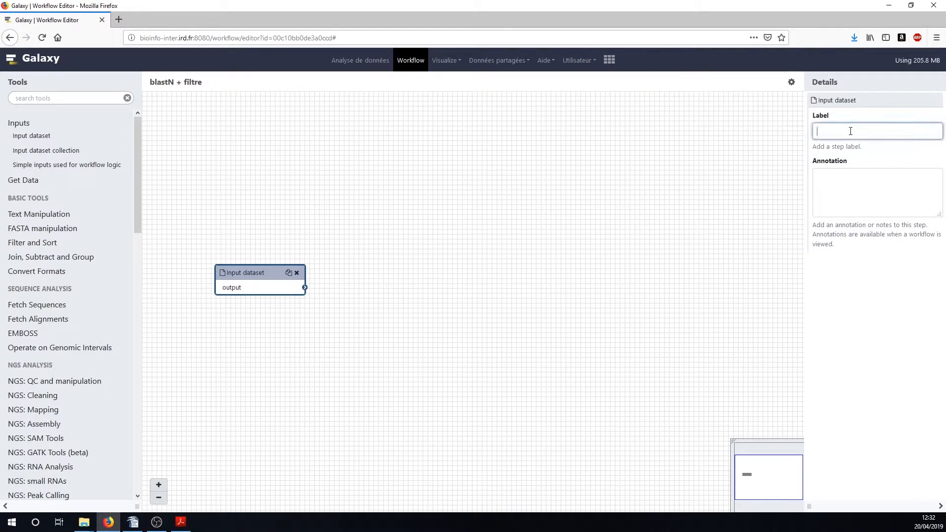
{"action": "type", "text": "Reference fasta"}
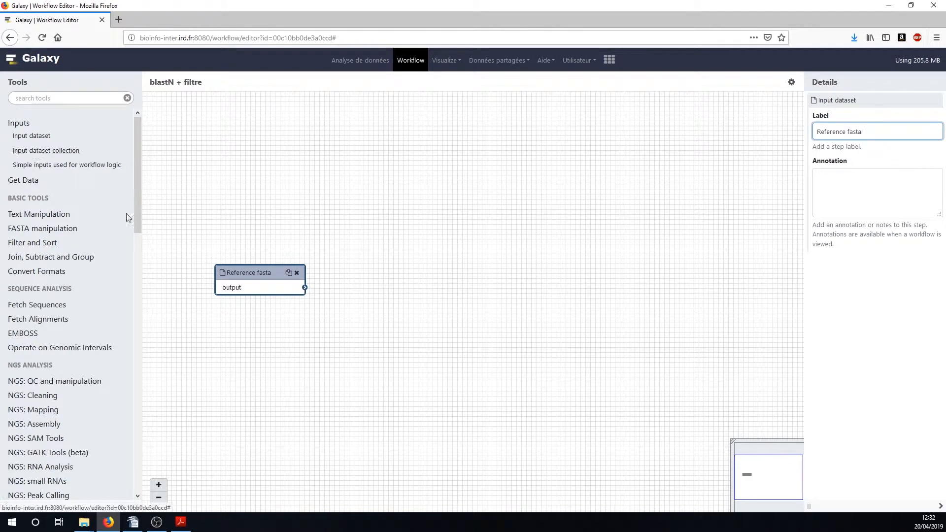
{"action": "left_click_drag", "start_coordinate": [229, 272], "coordinate": [208, 281]}
Add an input dataset collection above the Reference fasta box and label it "séquences".
{"action": "left_click", "coordinate": [47, 150]}
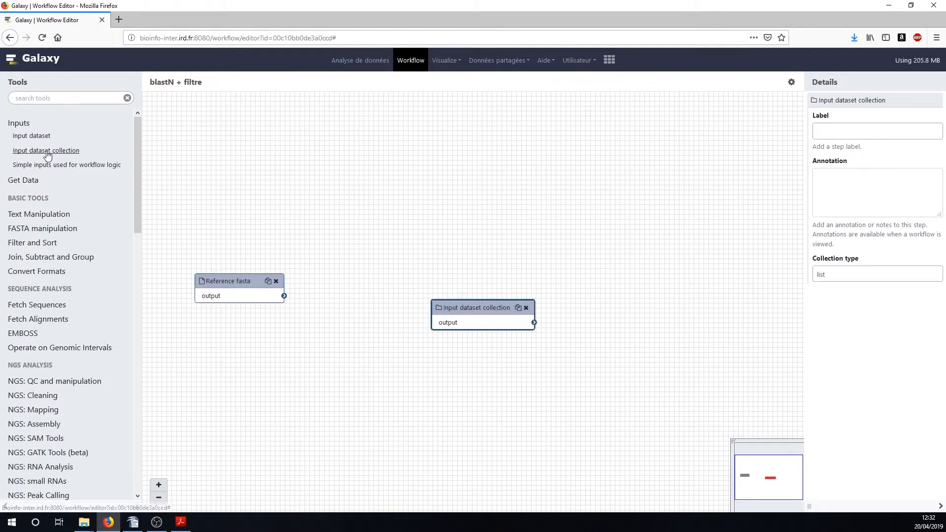
{"action": "left_click_drag", "start_coordinate": [459, 303], "coordinate": [222, 178]}
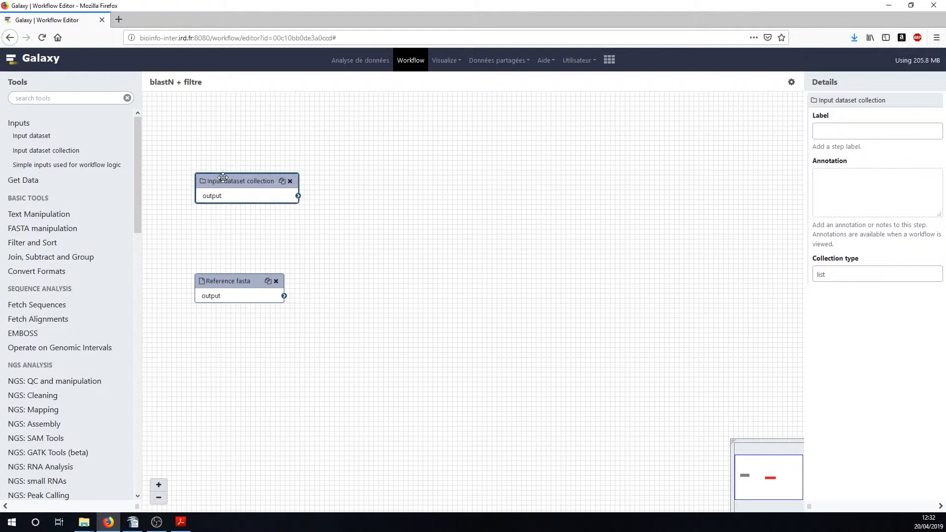
{"action": "left_click", "coordinate": [829, 126]}
{"action": "type", "text": "séquences"}
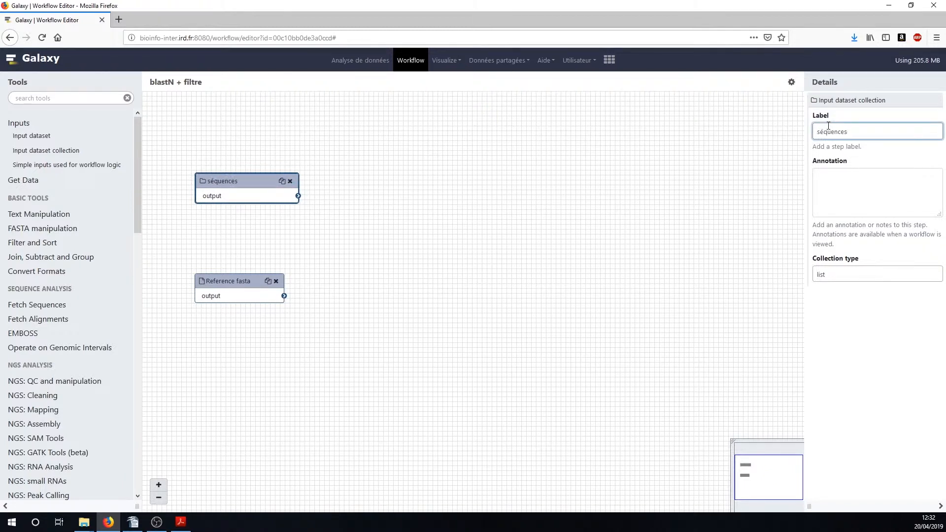
{"action": "left_click_drag", "start_coordinate": [239, 179], "coordinate": [231, 179]}
Find the NCBI BLAST+ blastn tool, add it to the workflow and place it to the right of the séquences box.
{"action": "left_click", "coordinate": [63, 99]}
{"action": "type", "text": "bla"}
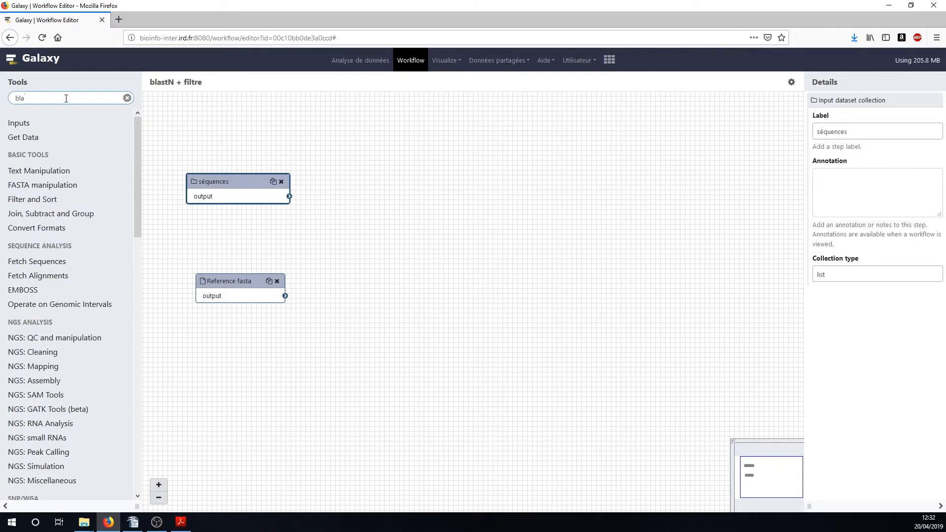
{"action": "type", "text": "stn"}
{"action": "left_click", "coordinate": [41, 274]}
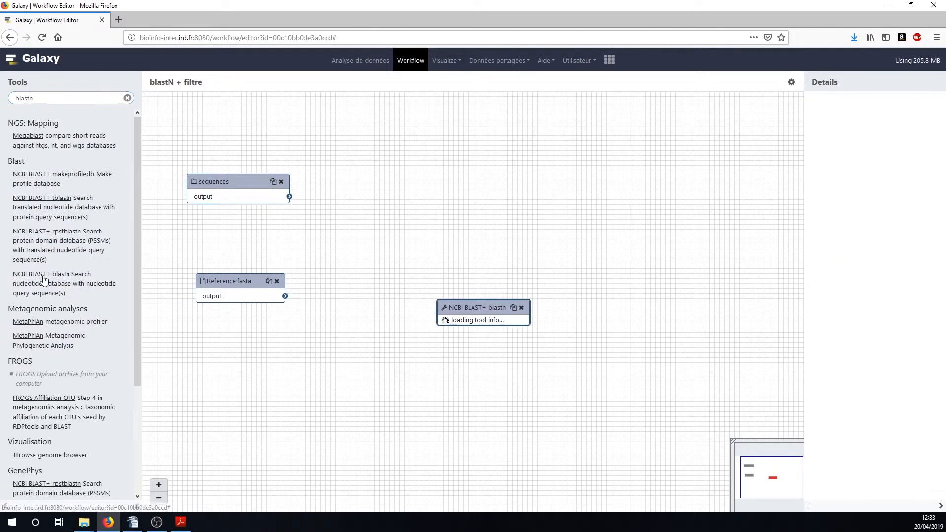
{"action": "left_click_drag", "start_coordinate": [468, 310], "coordinate": [388, 192]}
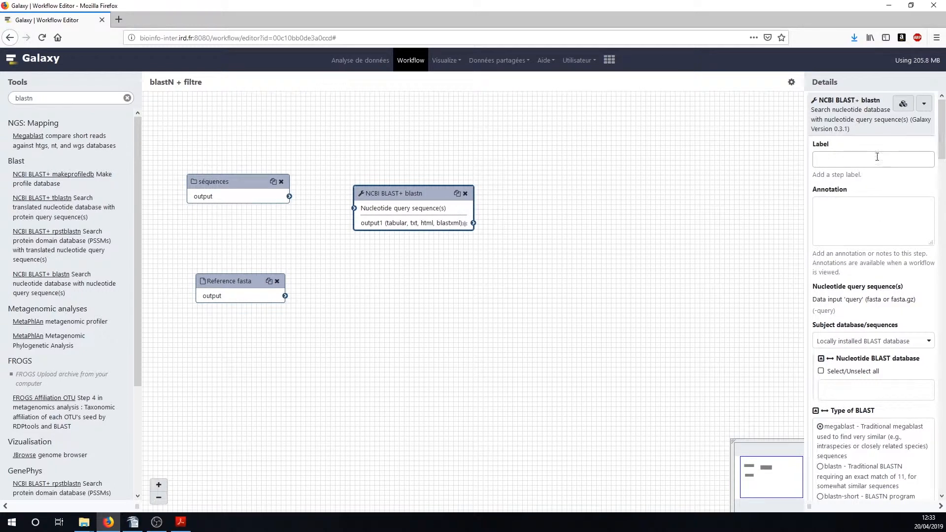
Set the workflow blastn step's subject database/sequences to FASTA file from your history.
{"action": "scroll", "coordinate": [882, 276], "scroll_direction": "down", "scroll_amount": 2}
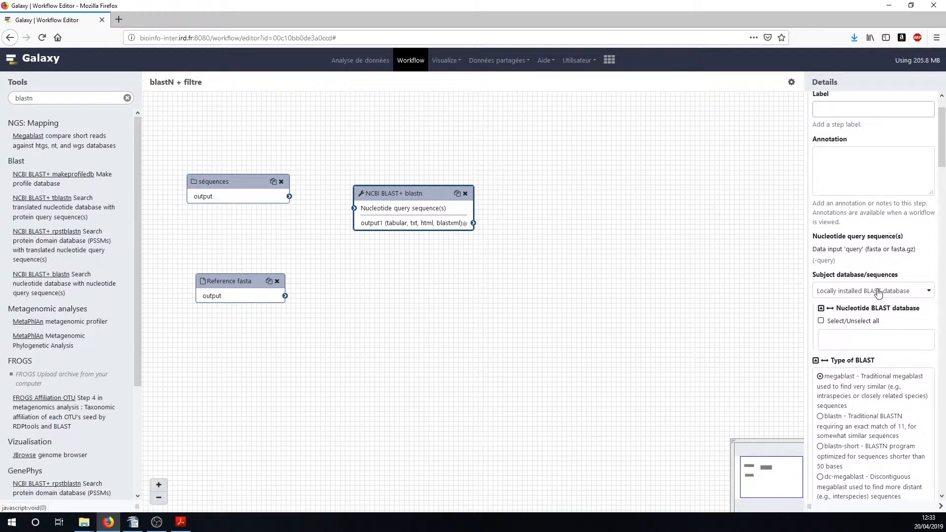
{"action": "left_click", "coordinate": [836, 292]}
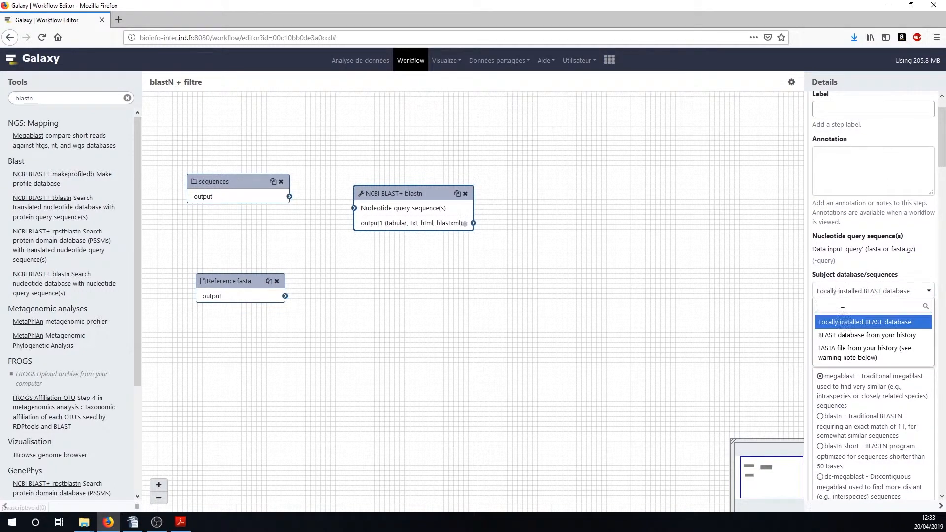
{"action": "left_click", "coordinate": [844, 358]}
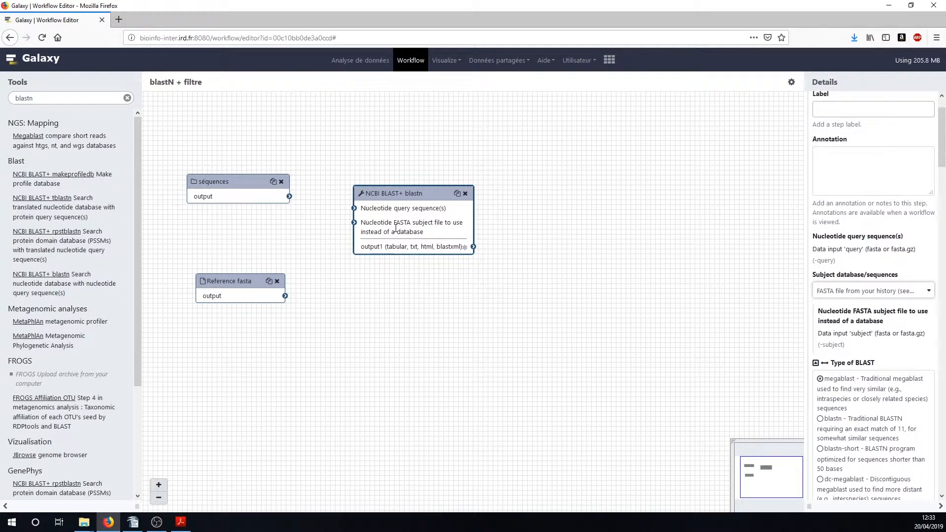
Set the workflow blastn step's output format to Tabular (standard 12 columns).
{"action": "scroll", "coordinate": [827, 385], "scroll_direction": "down", "scroll_amount": 5}
{"action": "scroll", "coordinate": [867, 296], "scroll_direction": "down", "scroll_amount": 3}
{"action": "left_click", "coordinate": [887, 338]}
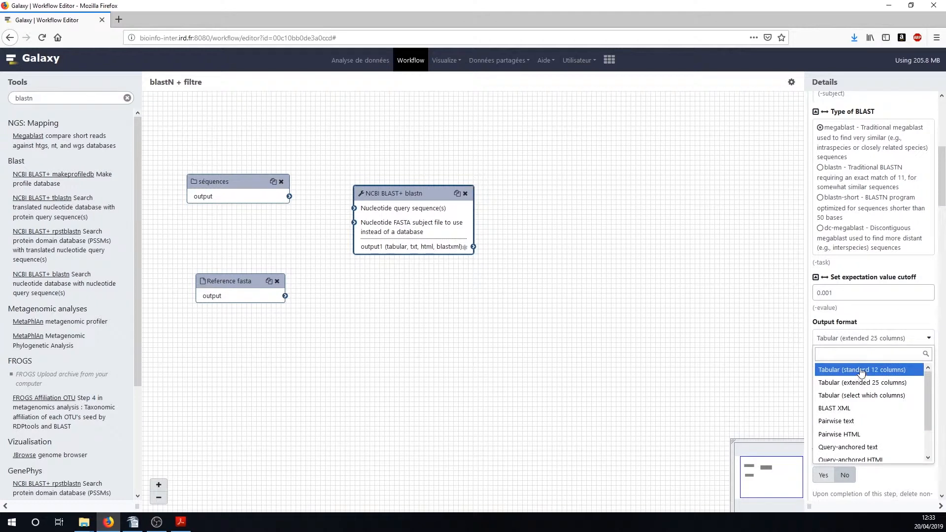
{"action": "left_click", "coordinate": [861, 371]}
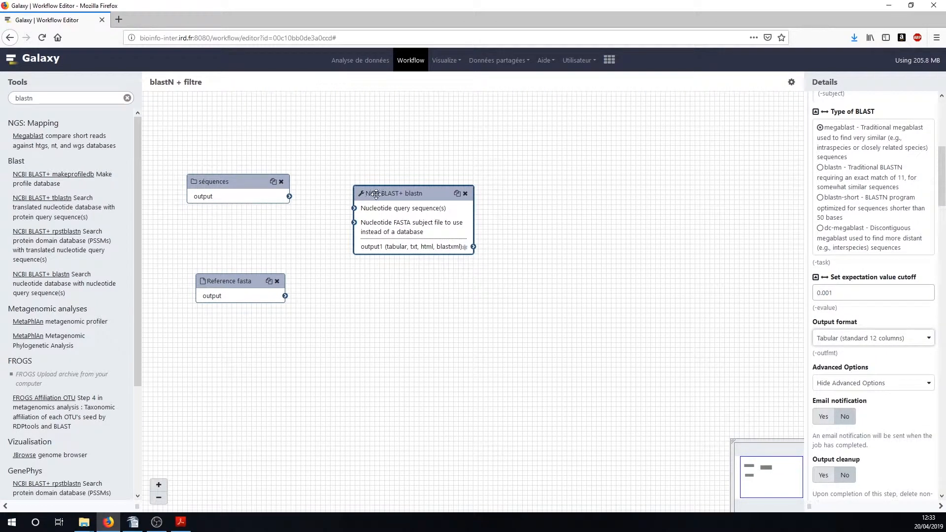
Connect the séquences output to blastn's nucleotide query input and the Reference fasta output to its FASTA subject input.
{"action": "left_click_drag", "start_coordinate": [375, 192], "coordinate": [376, 200]}
{"action": "left_click_drag", "start_coordinate": [289, 197], "coordinate": [354, 217]}
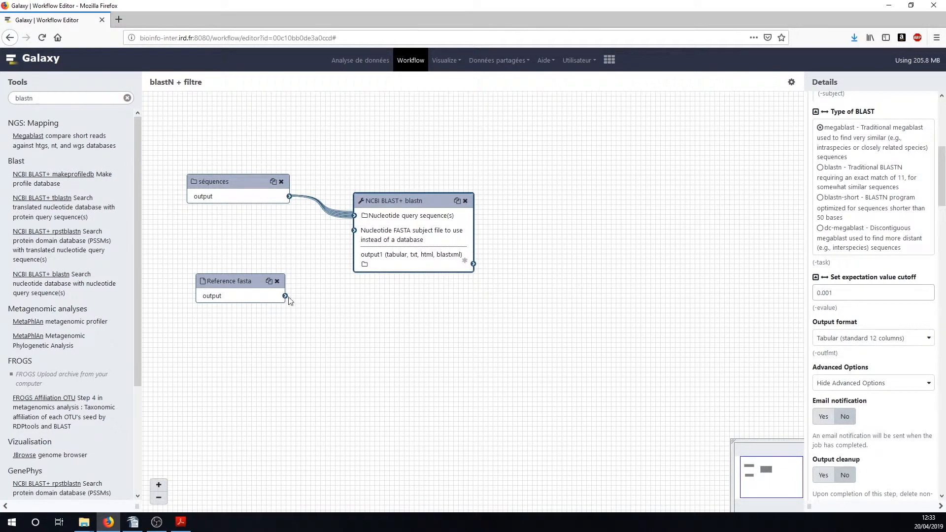
{"action": "left_click_drag", "start_coordinate": [230, 182], "coordinate": [238, 184]}
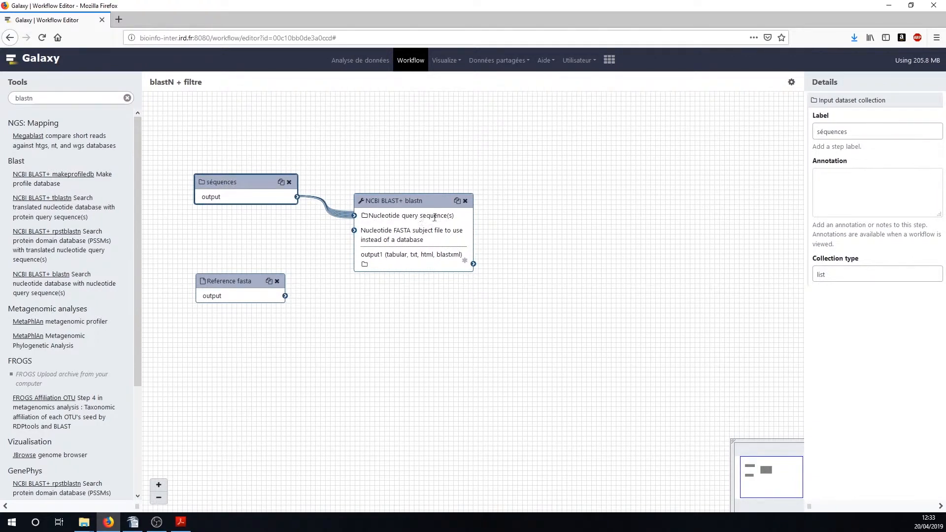
{"action": "left_click_drag", "start_coordinate": [285, 296], "coordinate": [355, 232]}
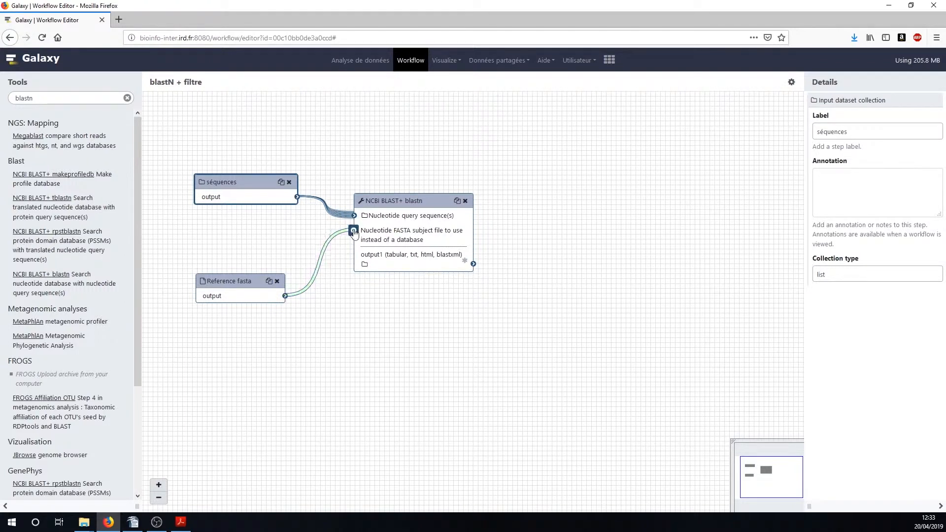
{"action": "left_click_drag", "start_coordinate": [395, 197], "coordinate": [386, 202]}
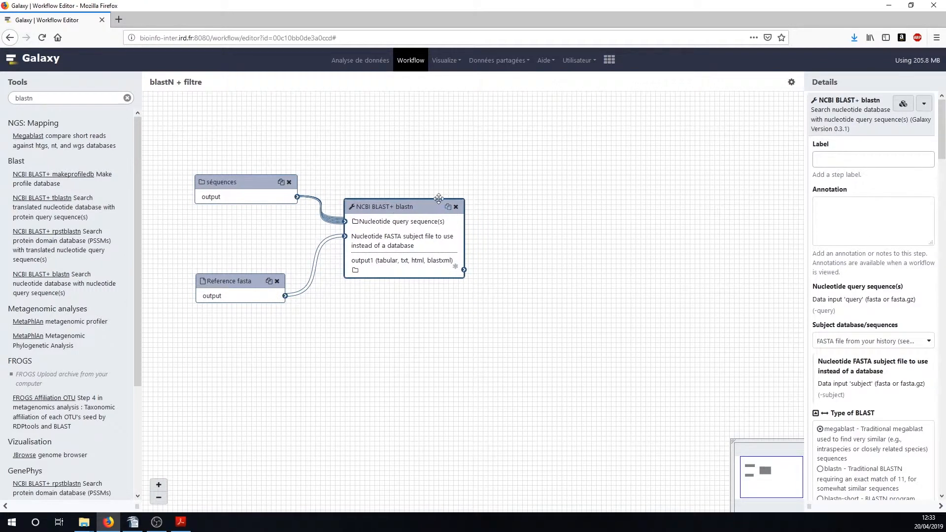
Find the Filter tool, place it to the right of the blastn box and connect blastn's output to its input.
{"action": "left_click_drag", "start_coordinate": [33, 98], "coordinate": [5, 97]}
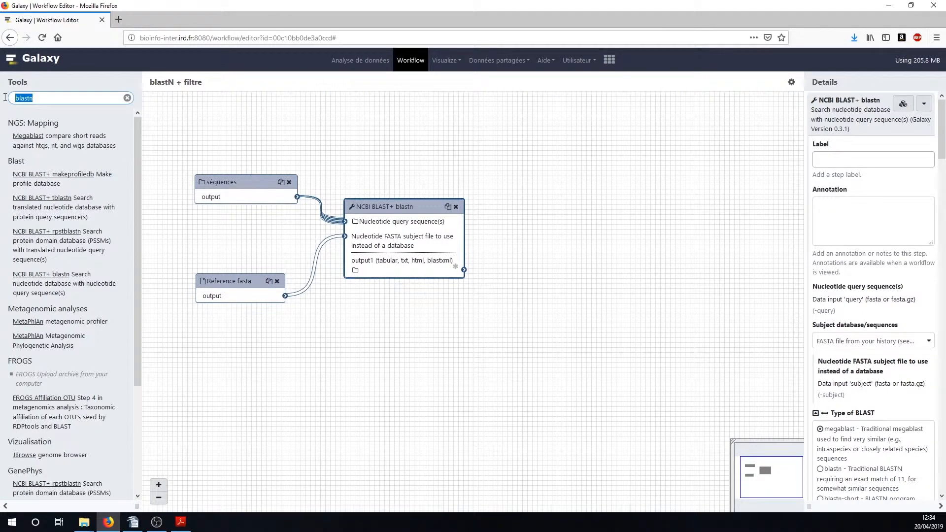
{"action": "type", "text": "filt"}
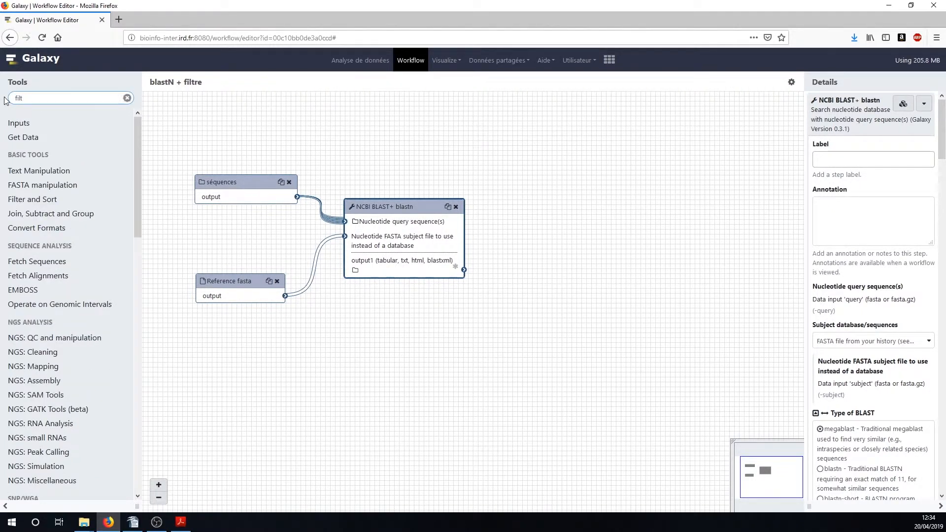
{"action": "type", "text": "er"}
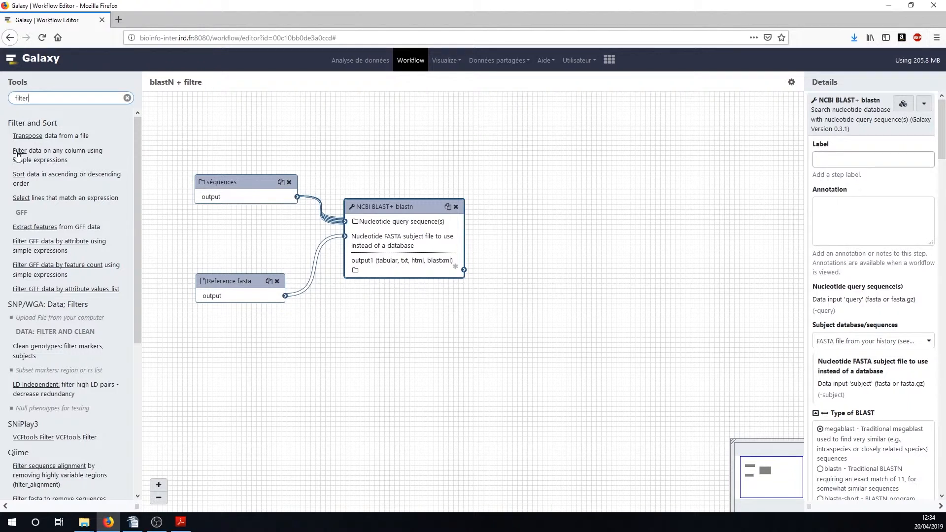
{"action": "left_click", "coordinate": [20, 155]}
{"action": "left_click_drag", "start_coordinate": [457, 307], "coordinate": [542, 216]}
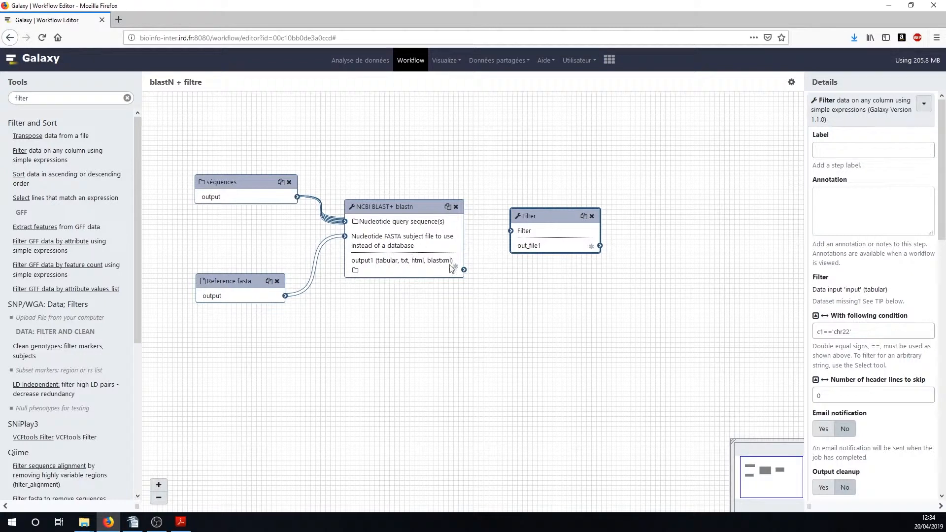
{"action": "left_click_drag", "start_coordinate": [465, 271], "coordinate": [530, 218]}
Set the Filter step's condition to c3>98.
{"action": "scroll", "coordinate": [891, 329], "scroll_direction": "down", "scroll_amount": 2}
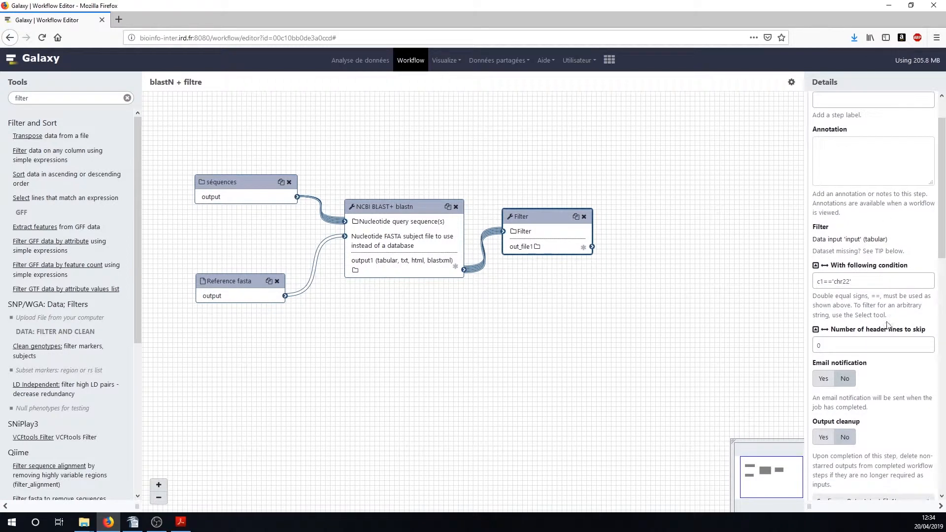
{"action": "left_click_drag", "start_coordinate": [824, 281], "coordinate": [820, 281]}
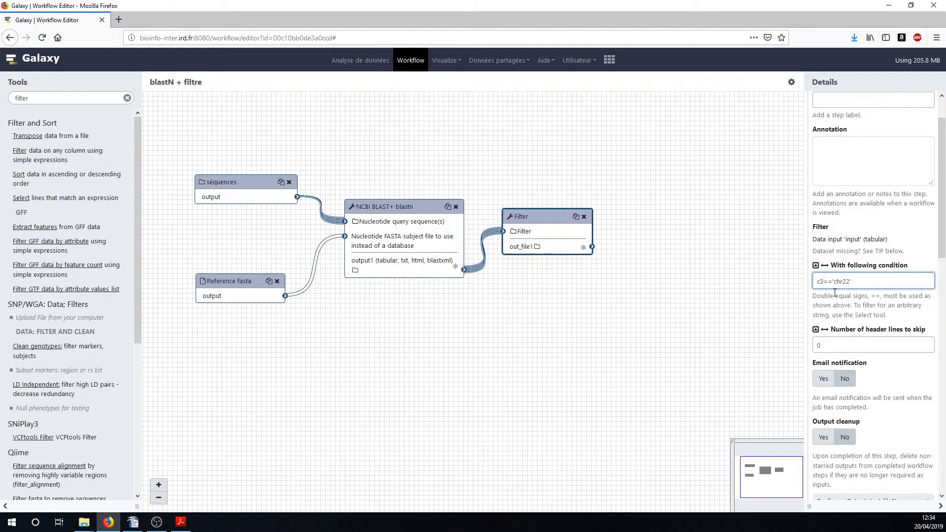
{"action": "left_click_drag", "start_coordinate": [855, 281], "coordinate": [821, 283]}
{"action": "type", "text": ">98"}
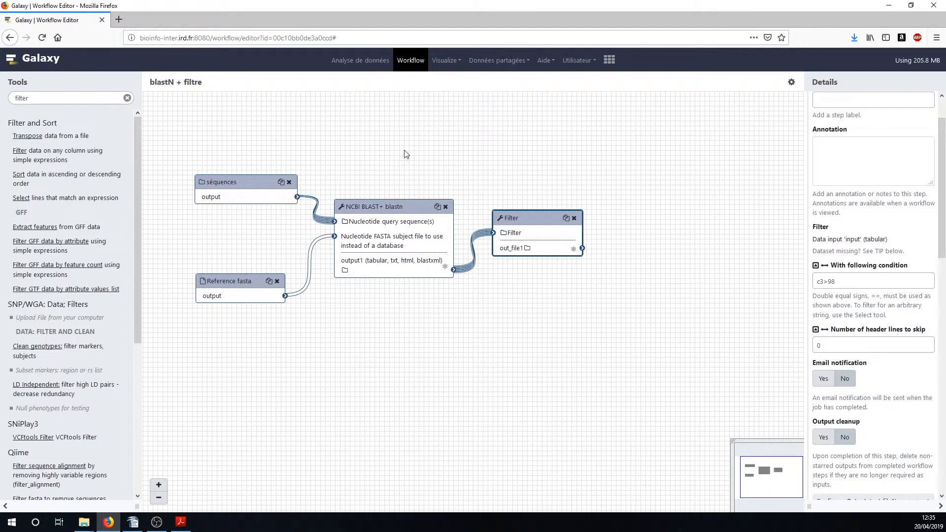
Add the Concatenate multiple datasets tool to the right of the Filter box and connect the Filter output to its input.
{"action": "left_click_drag", "start_coordinate": [62, 96], "coordinate": [12, 96]}
{"action": "type", "text": "conca"}
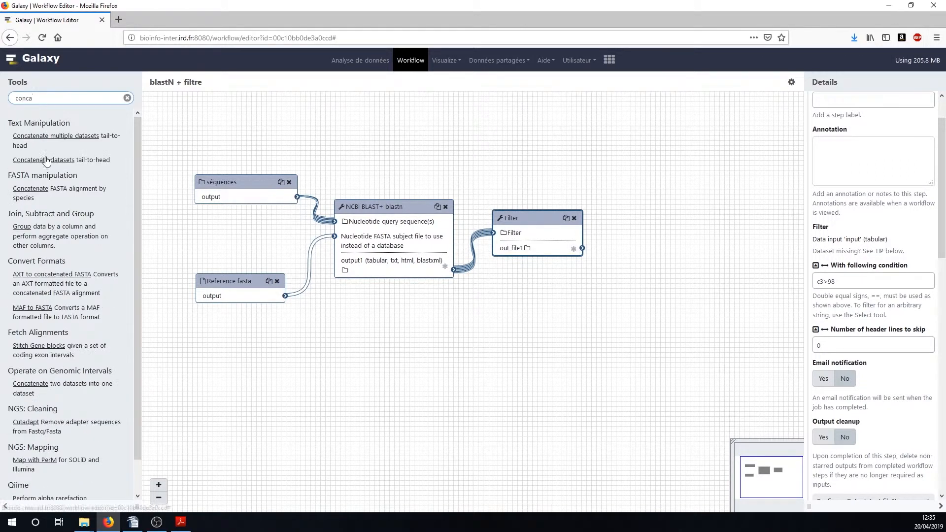
{"action": "left_click", "coordinate": [51, 137]}
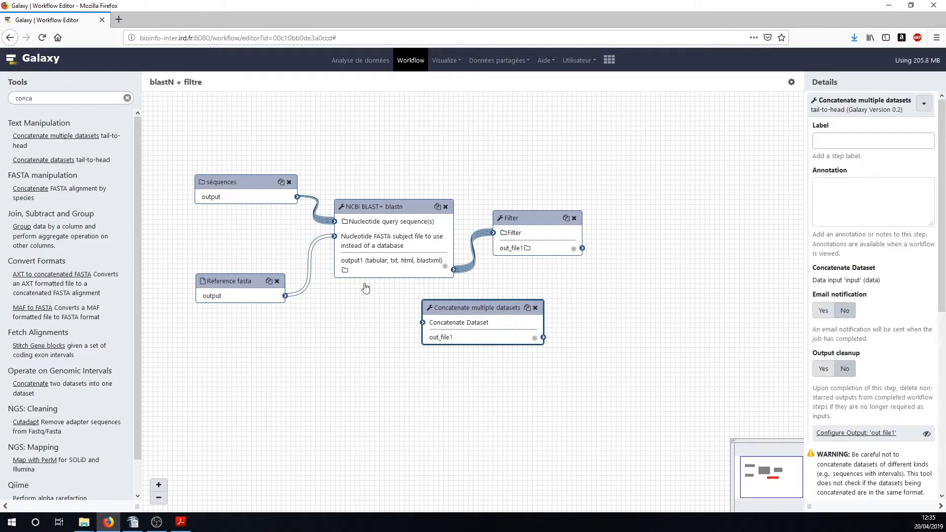
{"action": "left_click_drag", "start_coordinate": [481, 308], "coordinate": [669, 221]}
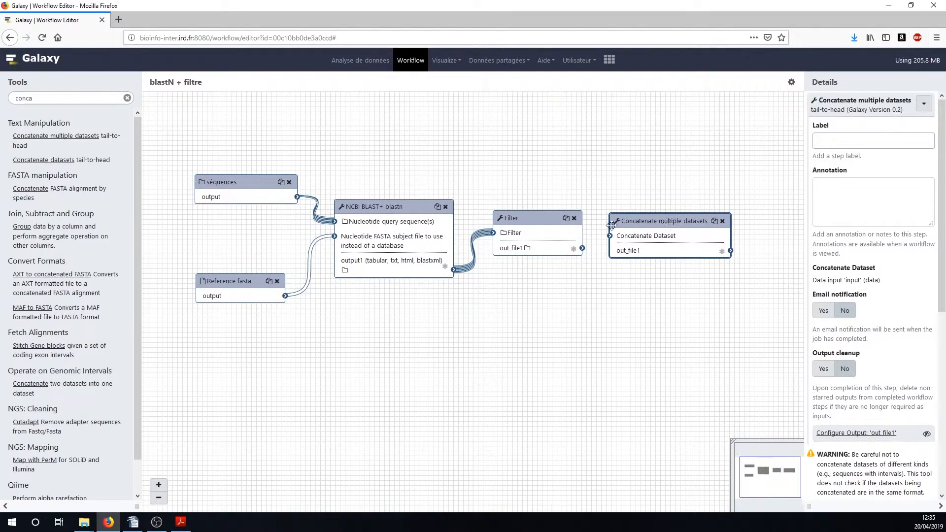
{"action": "left_click_drag", "start_coordinate": [531, 220], "coordinate": [524, 220]}
{"action": "left_click_drag", "start_coordinate": [647, 223], "coordinate": [626, 230]}
{"action": "left_click_drag", "start_coordinate": [576, 248], "coordinate": [609, 246]}
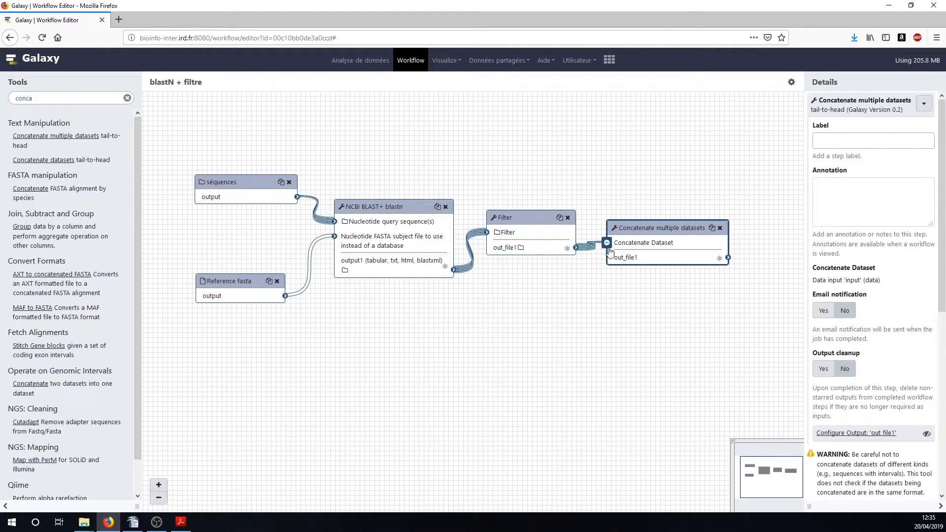
Mark the outputs of the blastn, Filter and Concatenate multiple datasets steps as workflow outputs.
{"action": "left_click", "coordinate": [445, 267]}
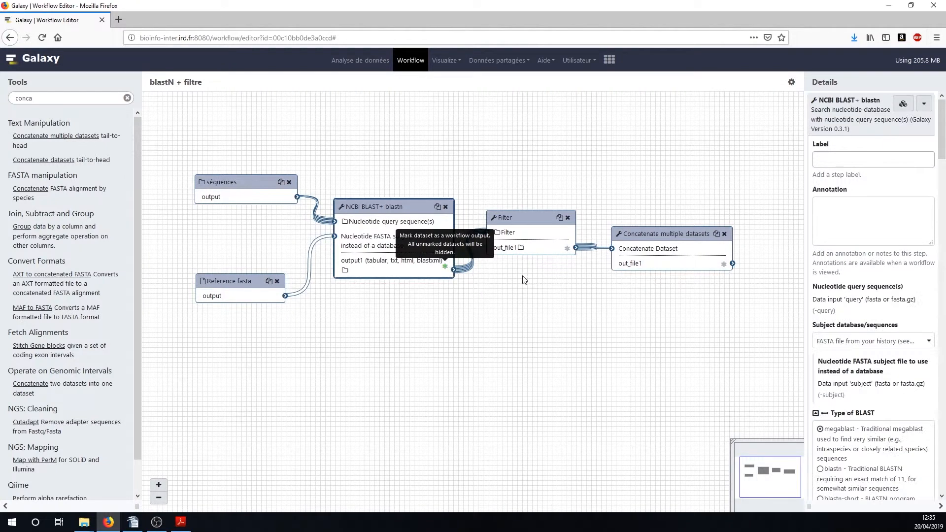
{"action": "left_click", "coordinate": [567, 248]}
{"action": "left_click", "coordinate": [724, 264]}
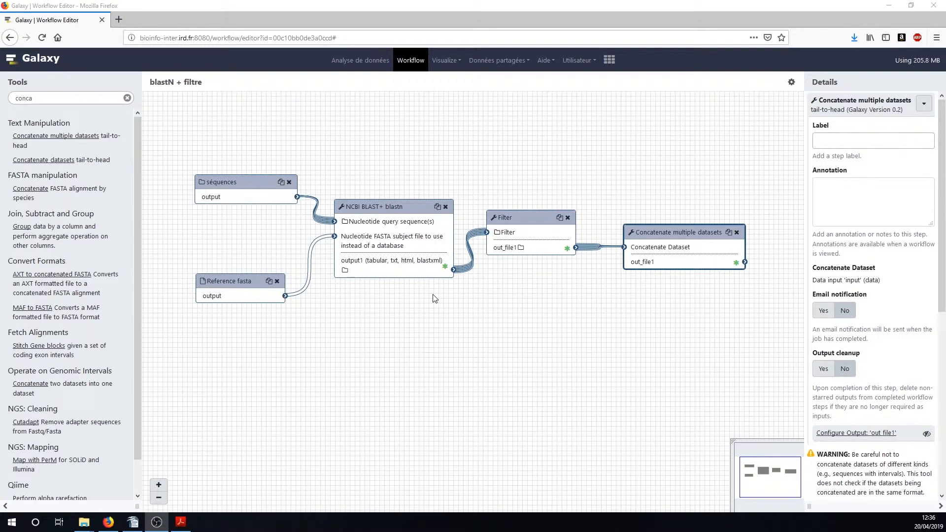
Save the blastN + filtre workflow and open its run form.
{"action": "left_click", "coordinate": [791, 82]}
{"action": "left_click", "coordinate": [771, 96]}
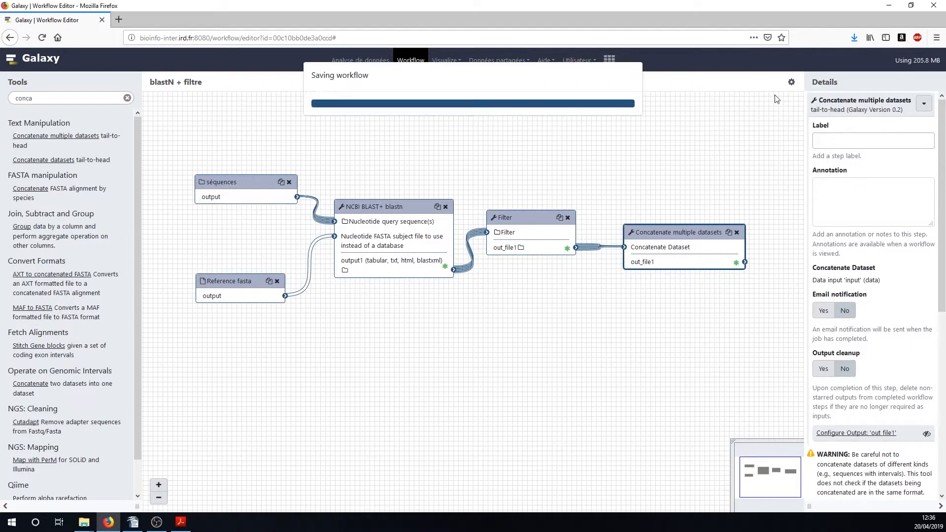
{"action": "left_click", "coordinate": [792, 84]}
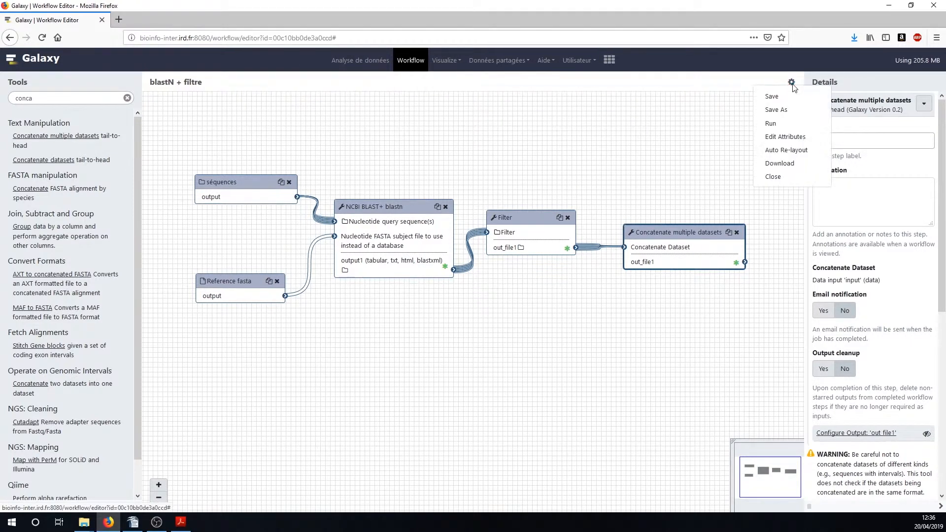
{"action": "left_click", "coordinate": [783, 124]}
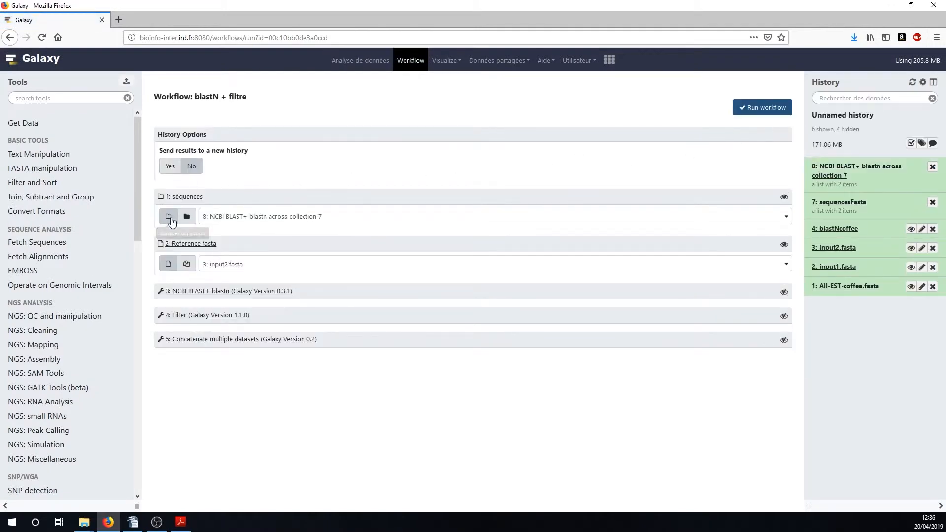
Run the workflow with the sequencesFasta collection as séquences and All-EST-coffea.fasta as Reference fasta.
{"action": "left_click", "coordinate": [229, 216]}
{"action": "left_click", "coordinate": [236, 216]}
{"action": "left_click", "coordinate": [237, 216]}
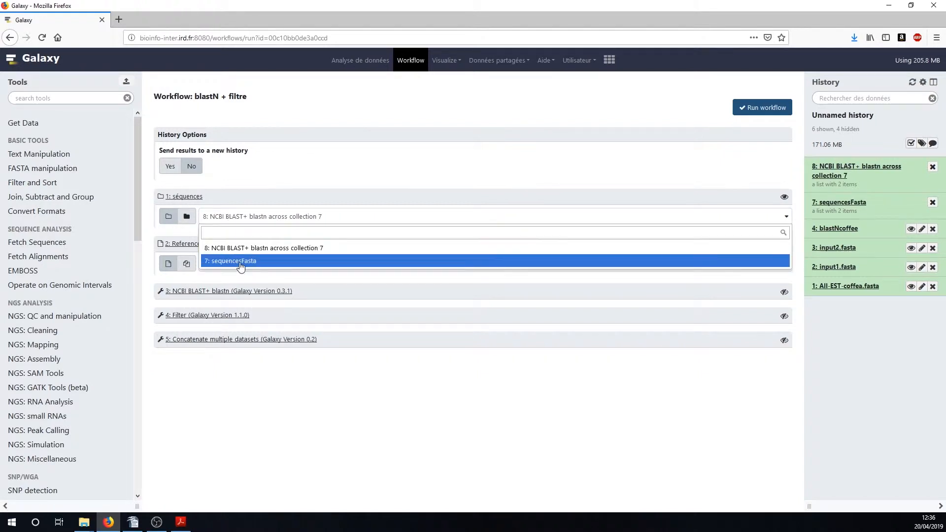
{"action": "left_click", "coordinate": [240, 261]}
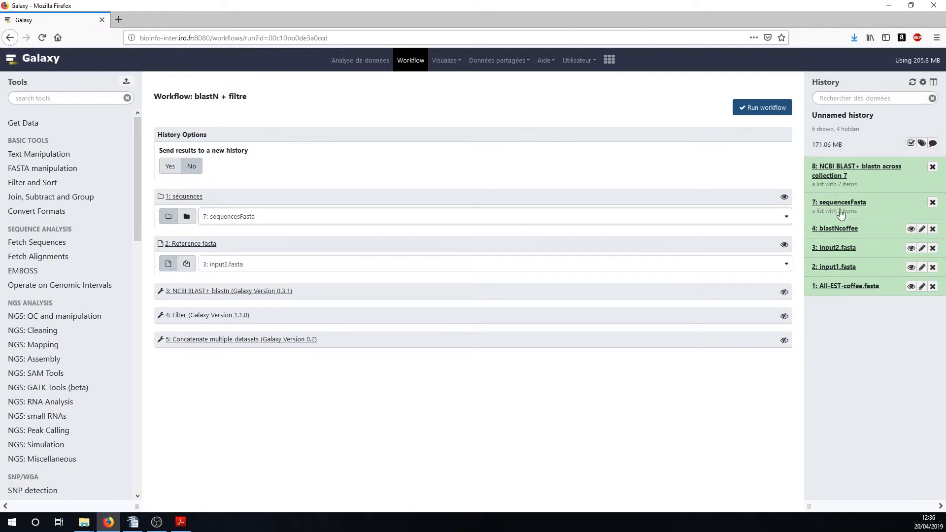
{"action": "left_click", "coordinate": [214, 265]}
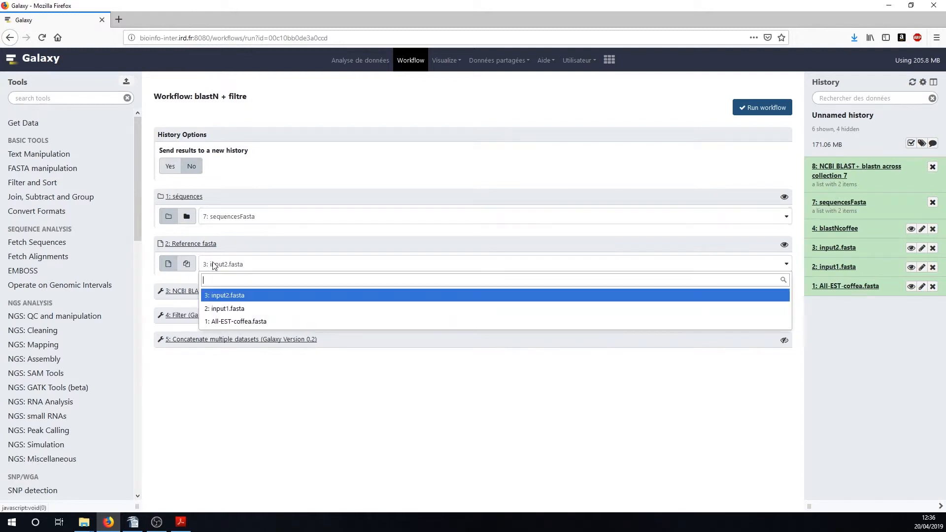
{"action": "left_click", "coordinate": [234, 322]}
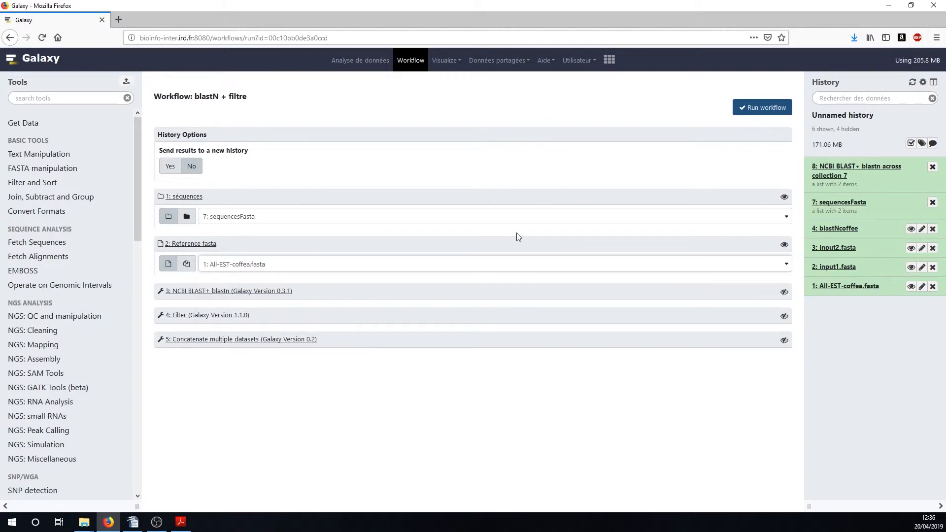
{"action": "left_click", "coordinate": [746, 107]}
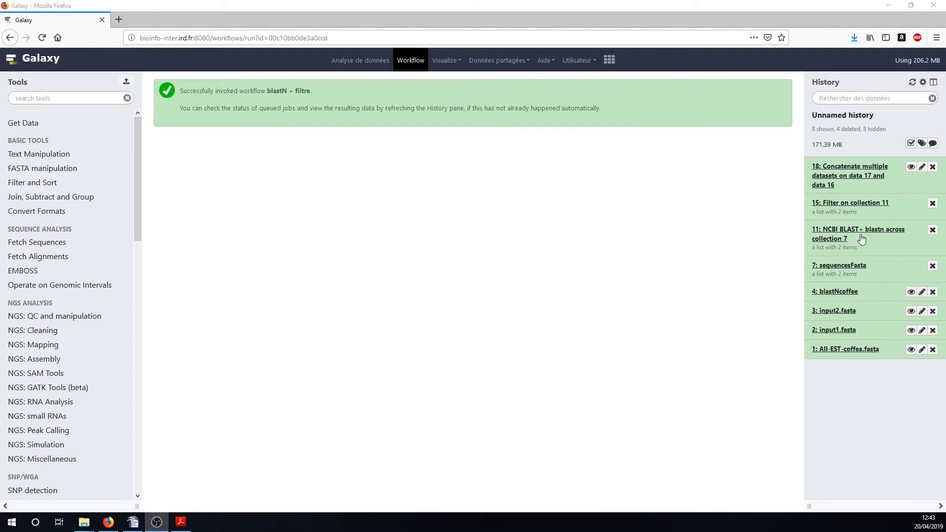
Examine the previews of both datasets in the new blastn result collection, and return to the history.
{"action": "left_click", "coordinate": [846, 229]}
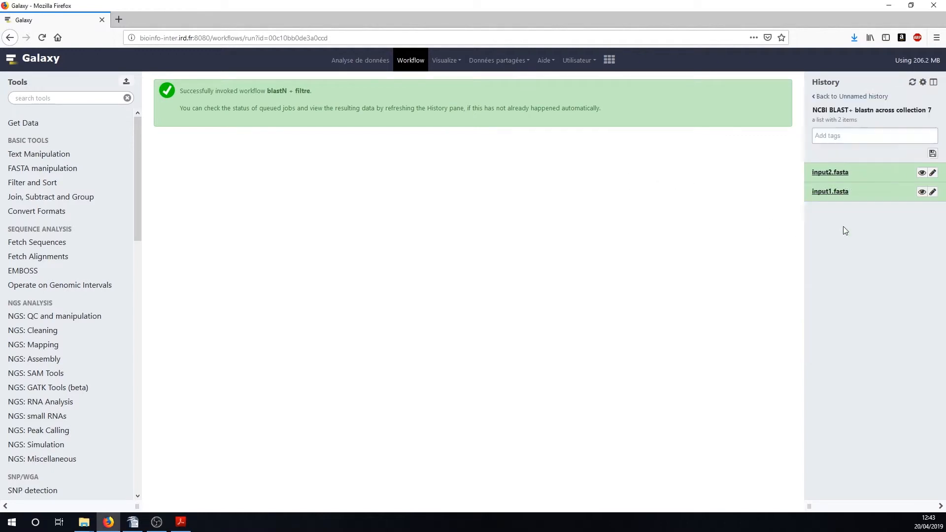
{"action": "left_click", "coordinate": [823, 173]}
{"action": "left_click", "coordinate": [835, 303]}
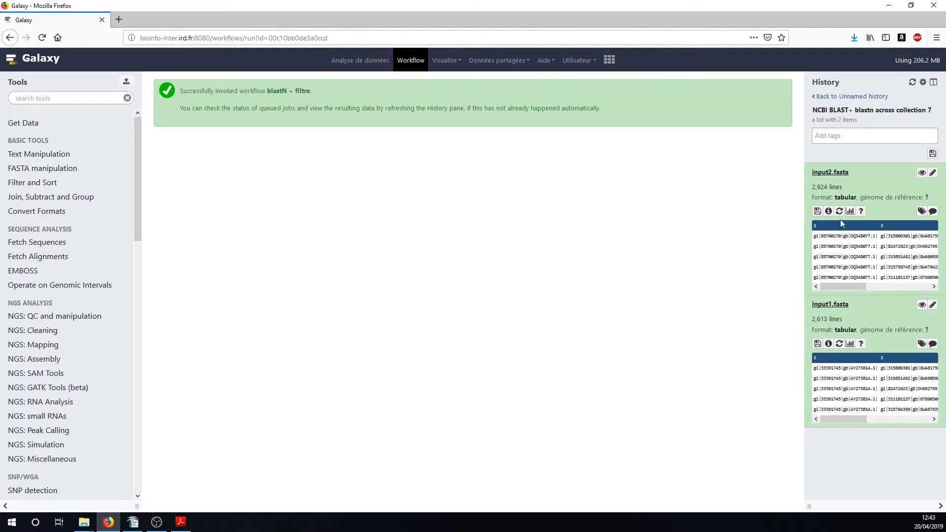
{"action": "left_click", "coordinate": [832, 97]}
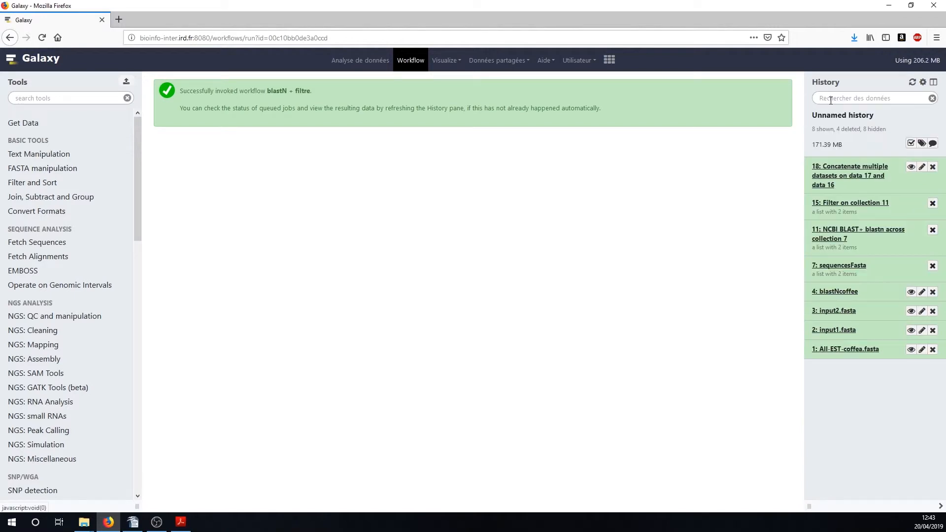
Examine both datasets in the Filter result collection, including the identity values in column 3 of input2.fasta.
{"action": "left_click", "coordinate": [837, 203]}
{"action": "left_click", "coordinate": [837, 193]}
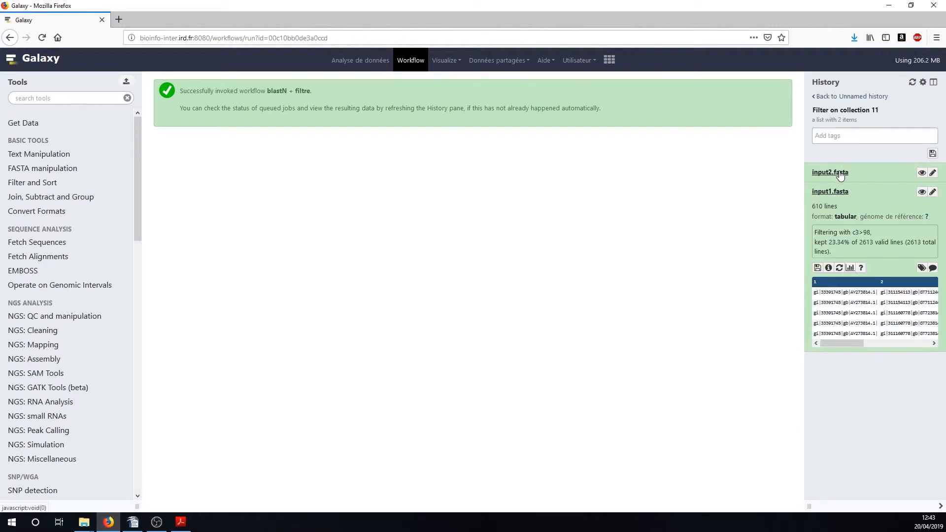
{"action": "left_click", "coordinate": [836, 173]}
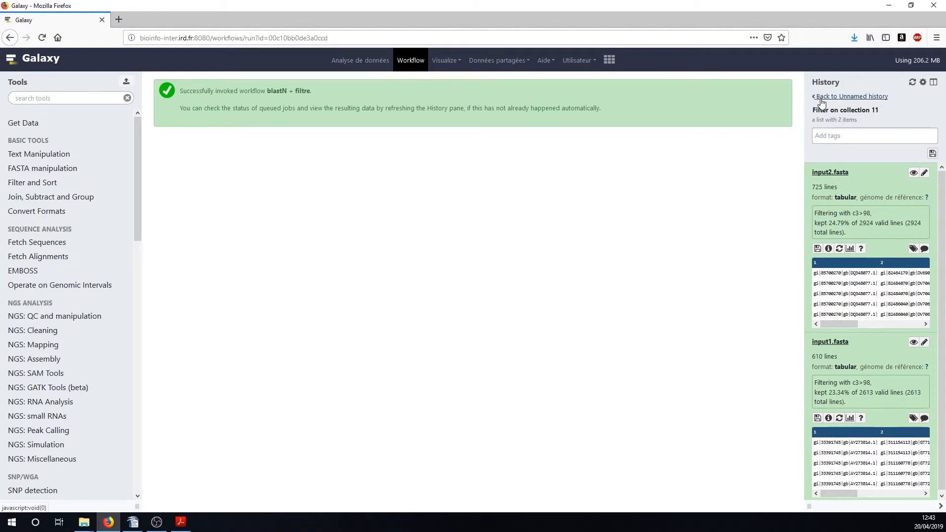
{"action": "left_click_drag", "start_coordinate": [844, 324], "coordinate": [890, 324]}
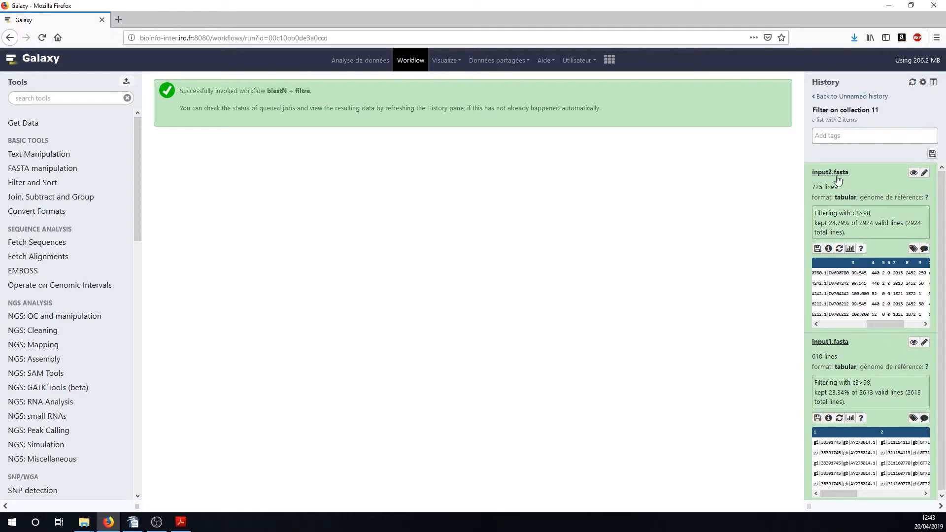
Return to the history and view the full table of the Concatenate multiple datasets result.
{"action": "left_click", "coordinate": [832, 97]}
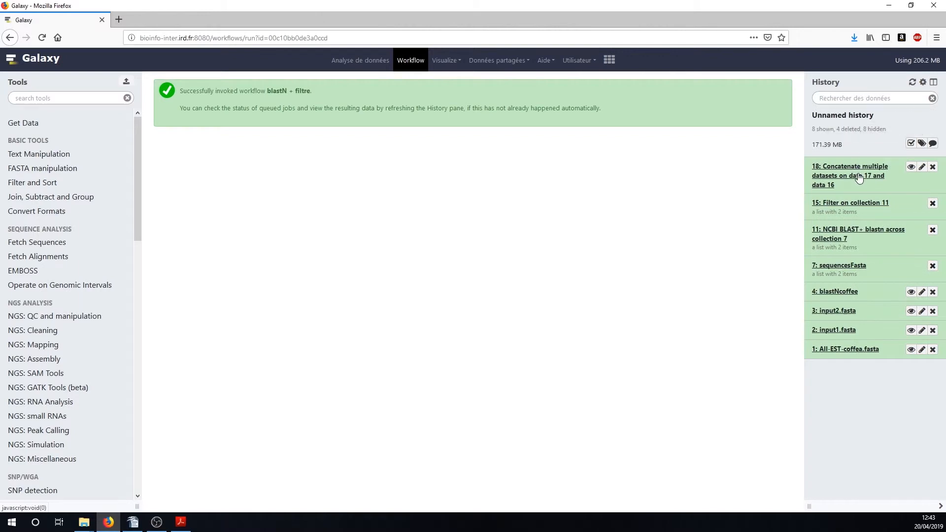
{"action": "left_click", "coordinate": [911, 168]}
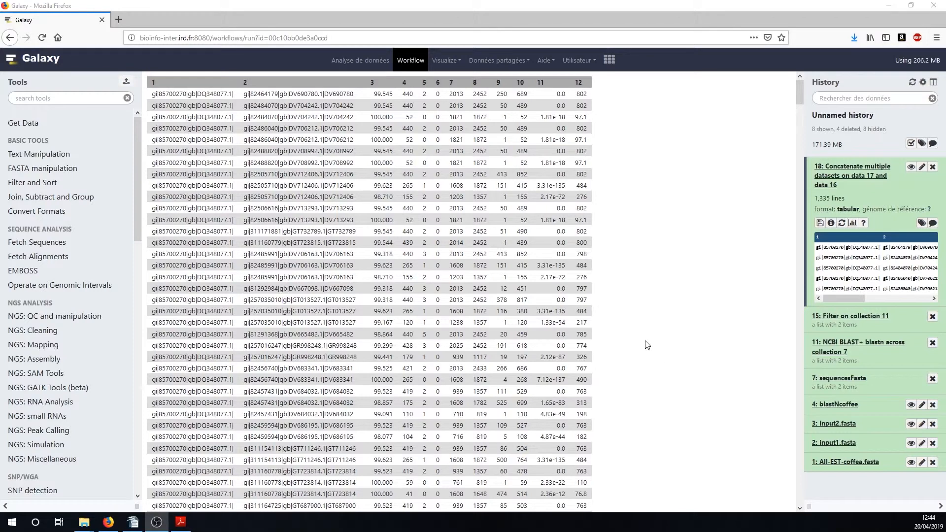
Download the Concatenate multiple datasets result as a tabular file and collapse its details in the history.
{"action": "left_click", "coordinate": [821, 224]}
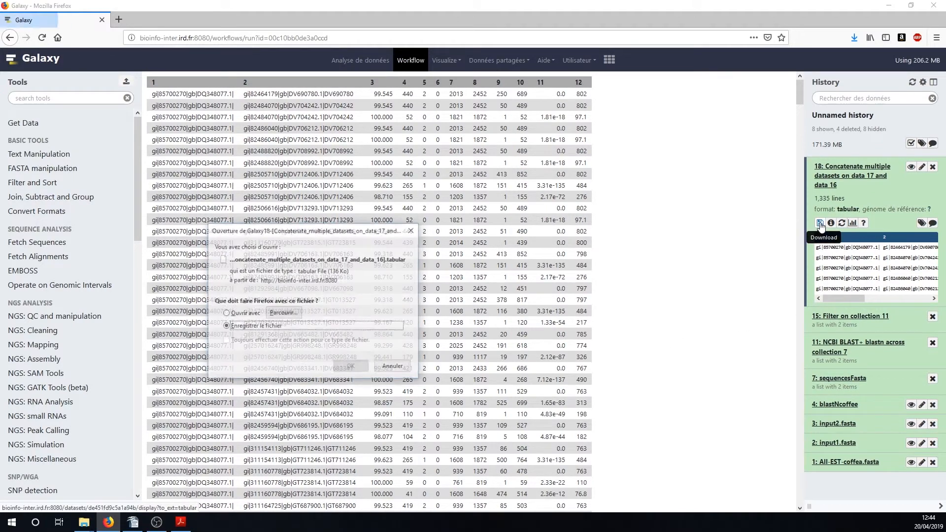
{"action": "left_click", "coordinate": [340, 368]}
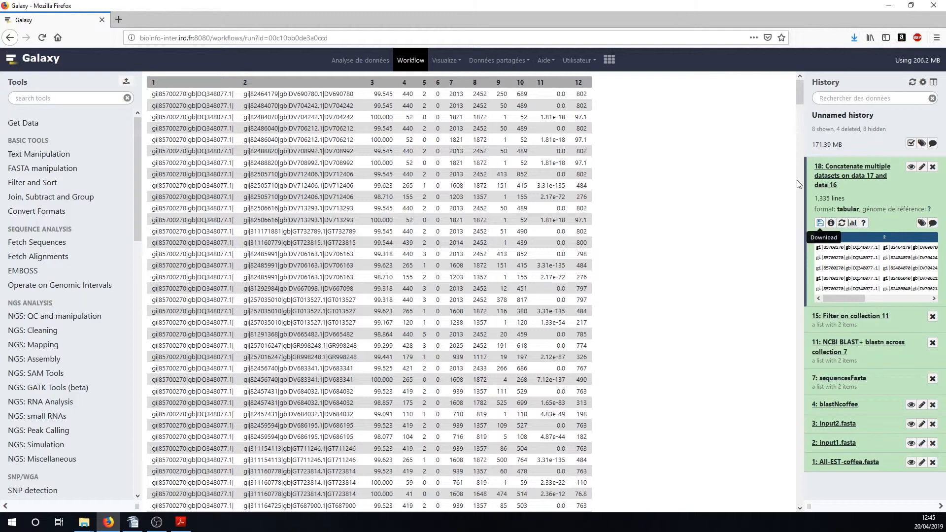
{"action": "left_click", "coordinate": [832, 181]}
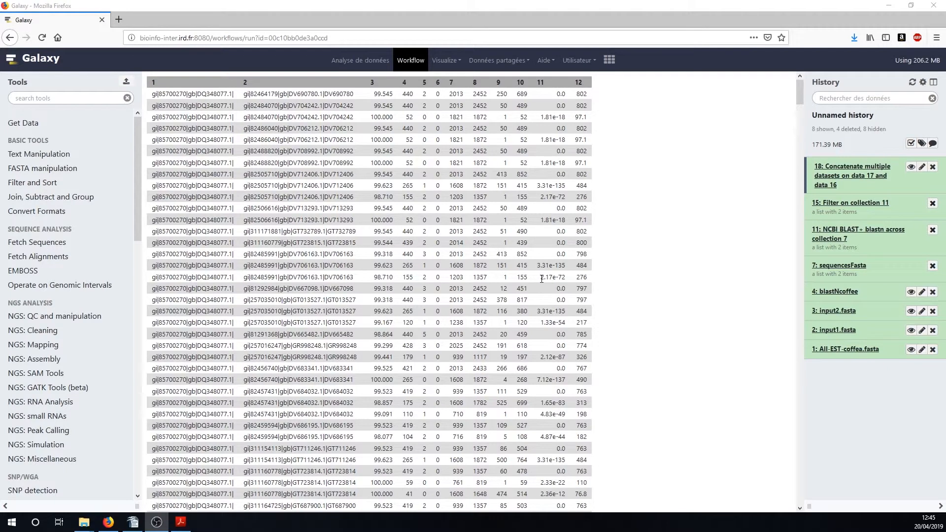
Make a copy of the blastN + filtre workflow in the list of workflows.
{"action": "left_click", "coordinate": [410, 60]}
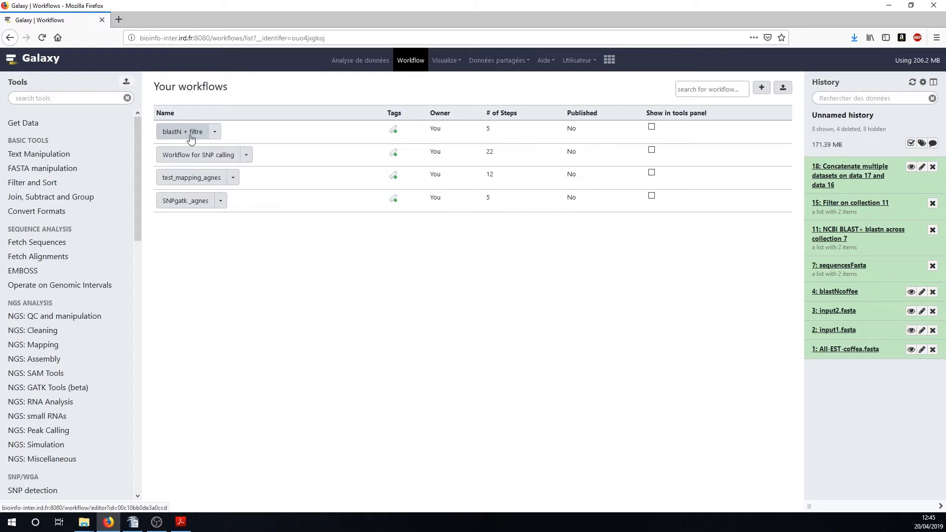
{"action": "left_click", "coordinate": [214, 133]}
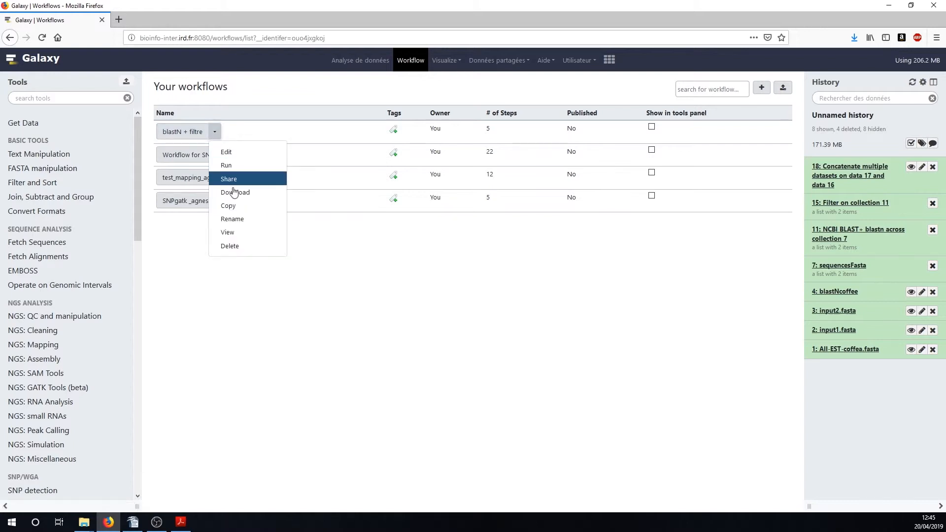
{"action": "left_click", "coordinate": [233, 210]}
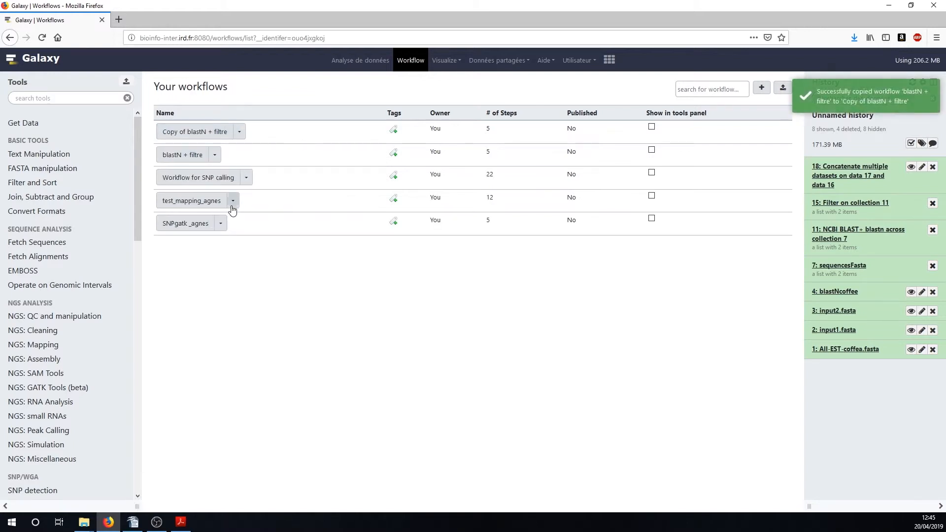
View Copy of blastN + filtre in the workflow editor, and close the editor to return to the workflow list.
{"action": "left_click", "coordinate": [211, 137]}
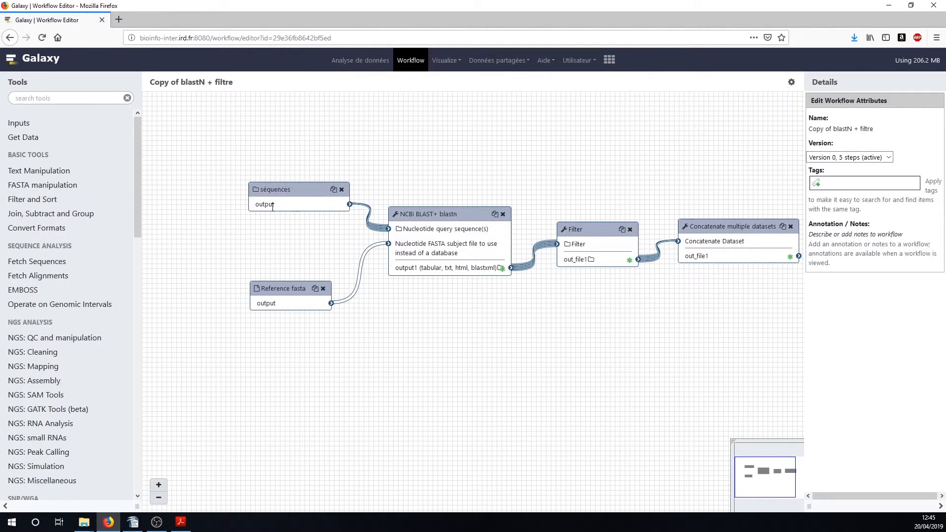
{"action": "left_click", "coordinate": [790, 84]}
{"action": "left_click", "coordinate": [768, 171]}
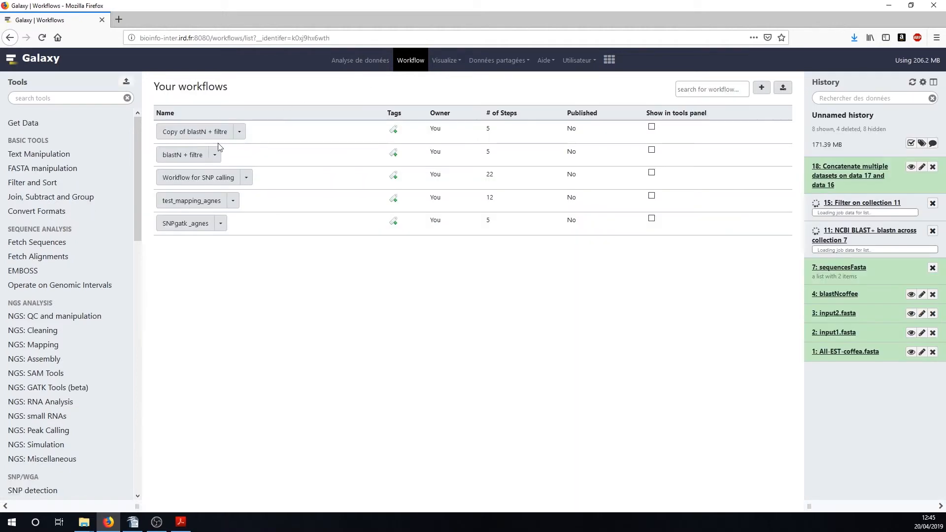
Open the sharing options of the original blastN + filtre workflow, and return to the data analysis home page.
{"action": "left_click", "coordinate": [217, 156]}
{"action": "left_click", "coordinate": [227, 201]}
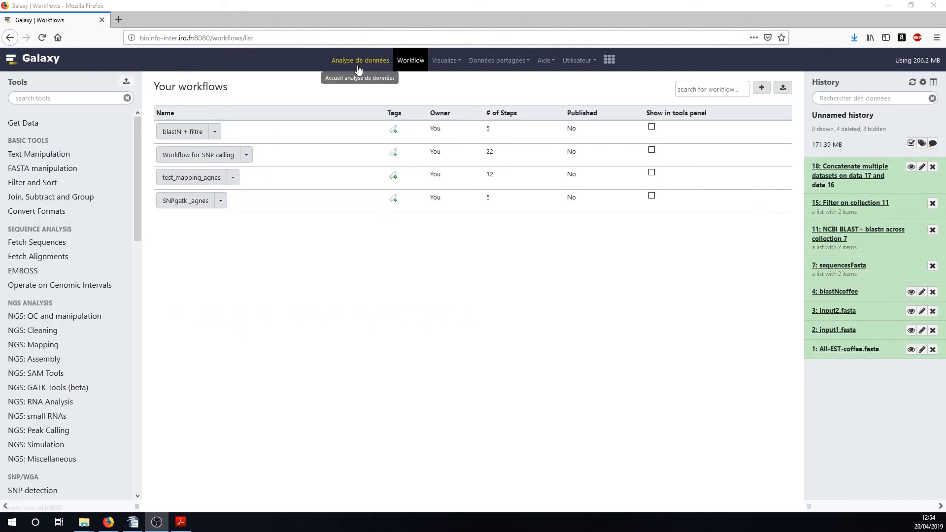
{"action": "left_click", "coordinate": [358, 69]}
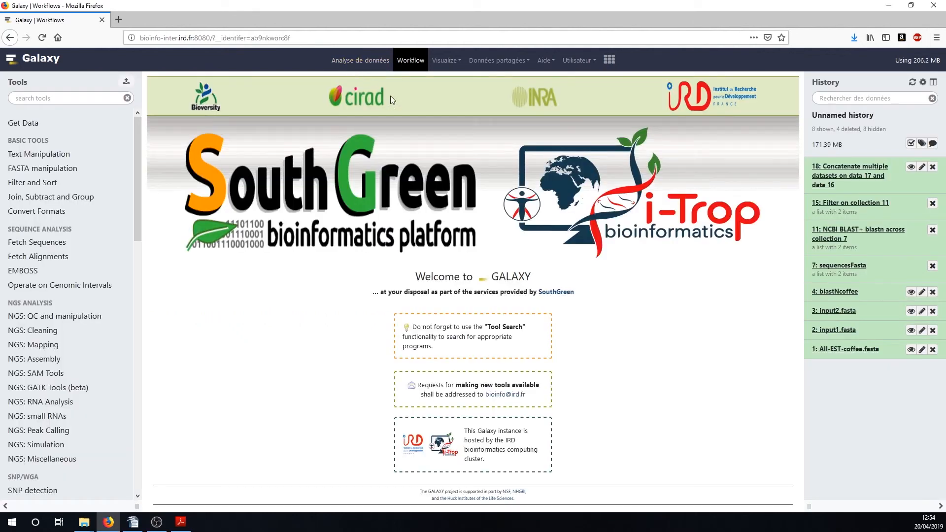